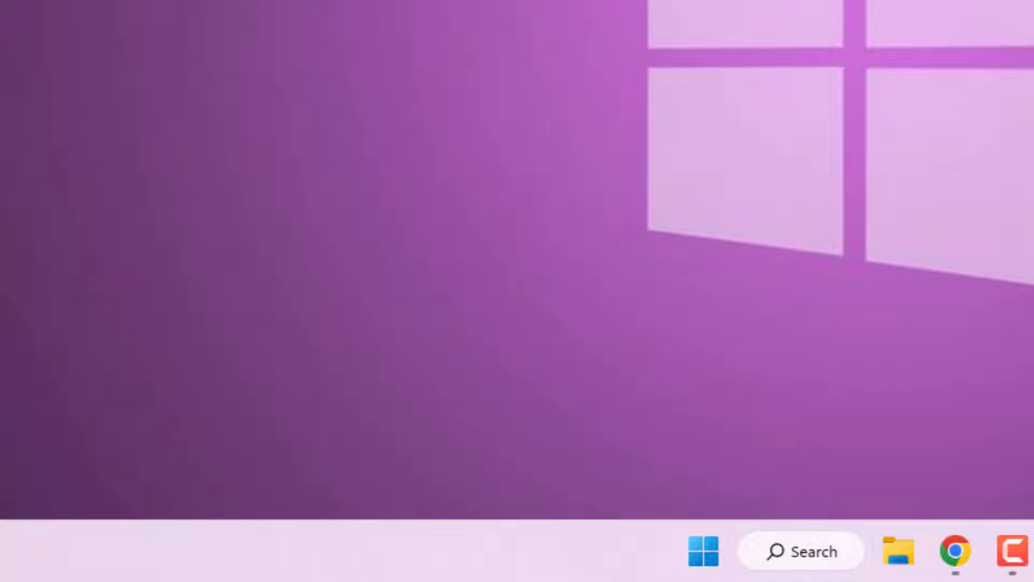
Open the AppData\Local folder from the Run dialog's appdata entry
key(super+r)
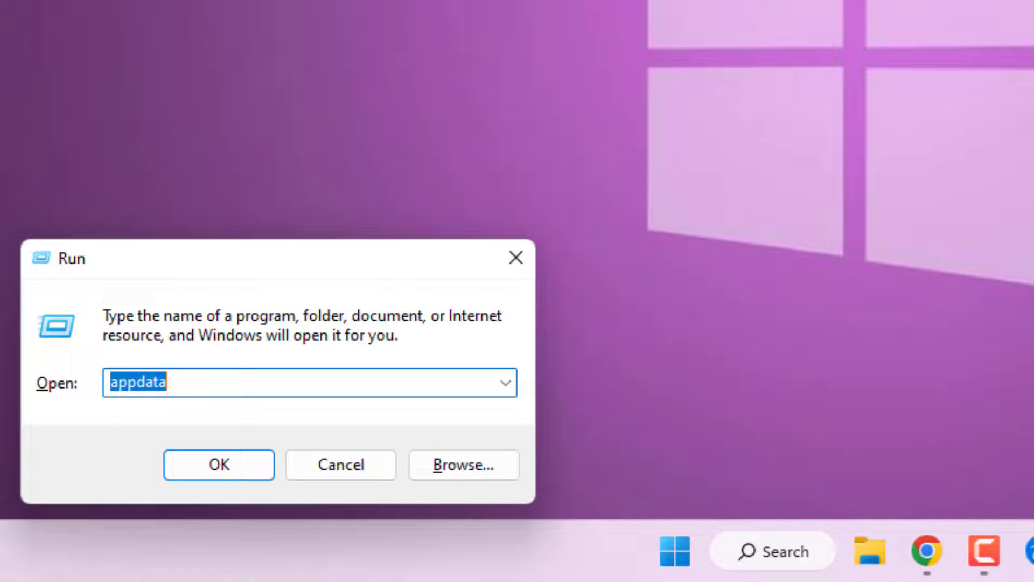
key(Right)
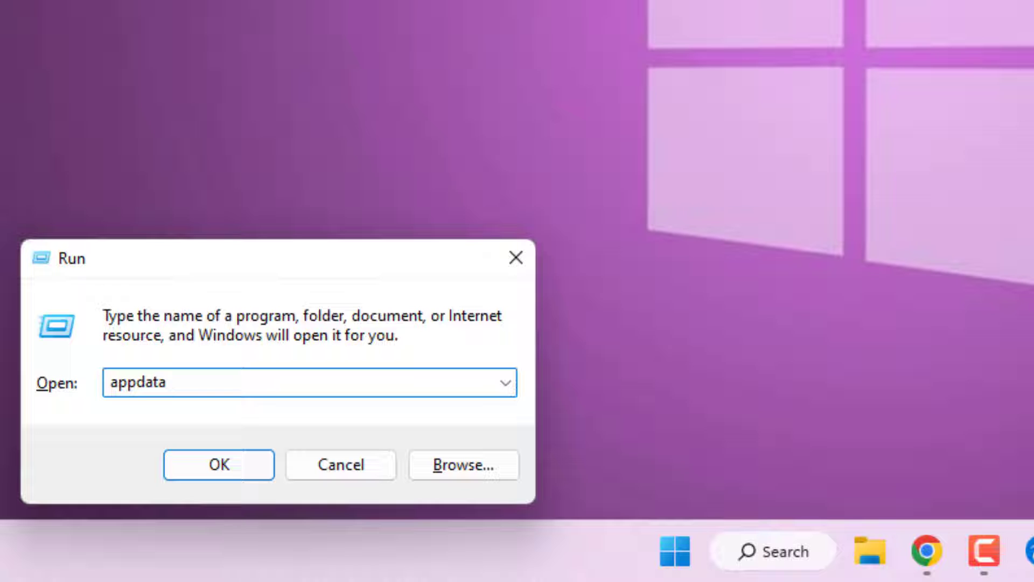
key(Return)
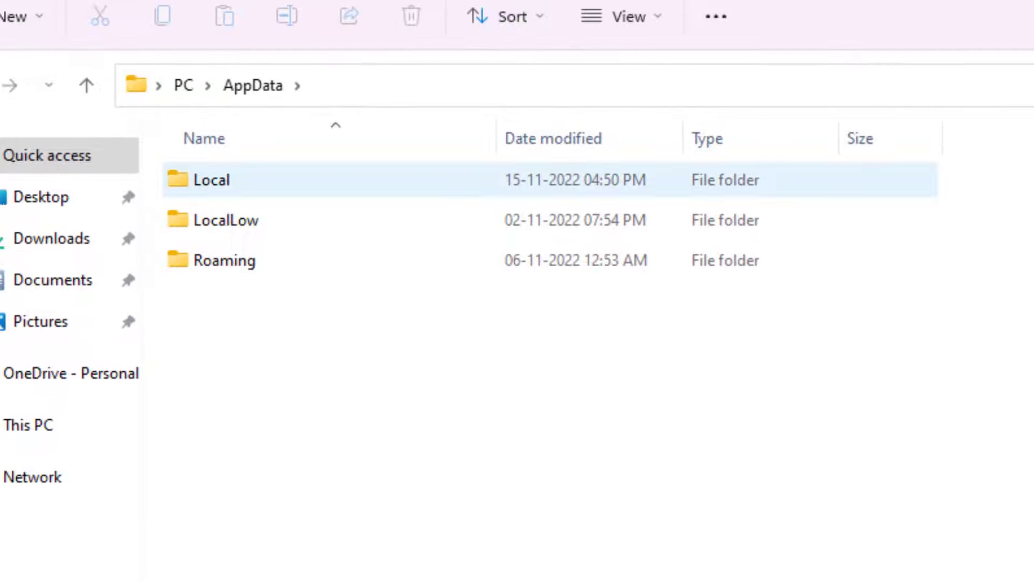
double_click(211, 180)
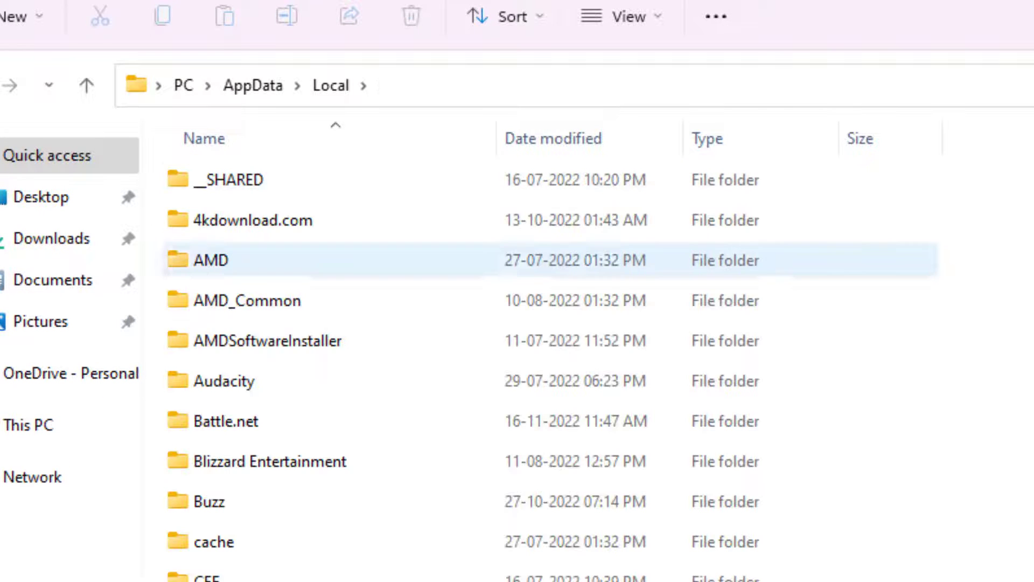
Delete the Battle.net folder from Local and close File Explorer
click(267, 340)
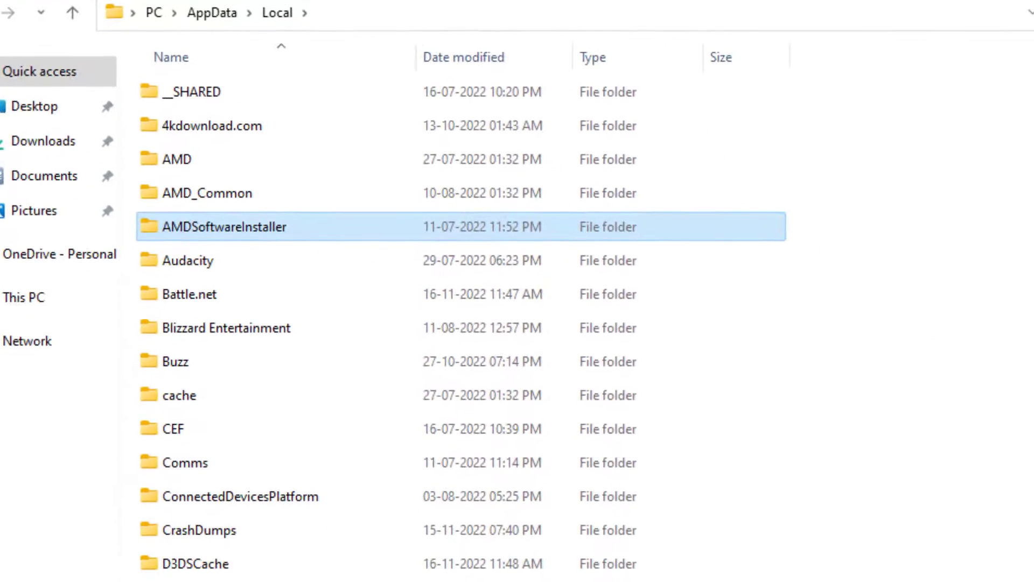
key(b)
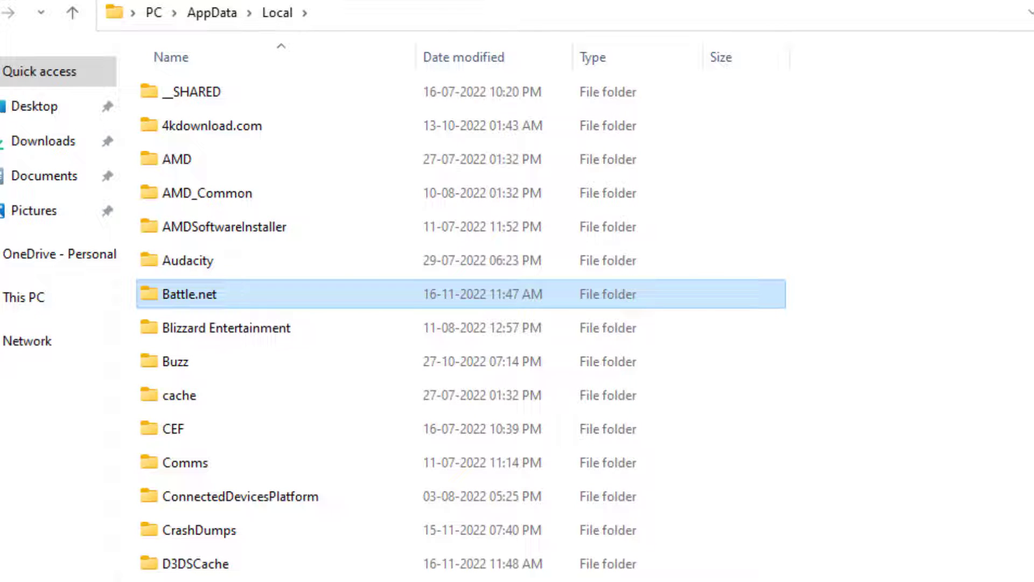
right_click(188, 294)
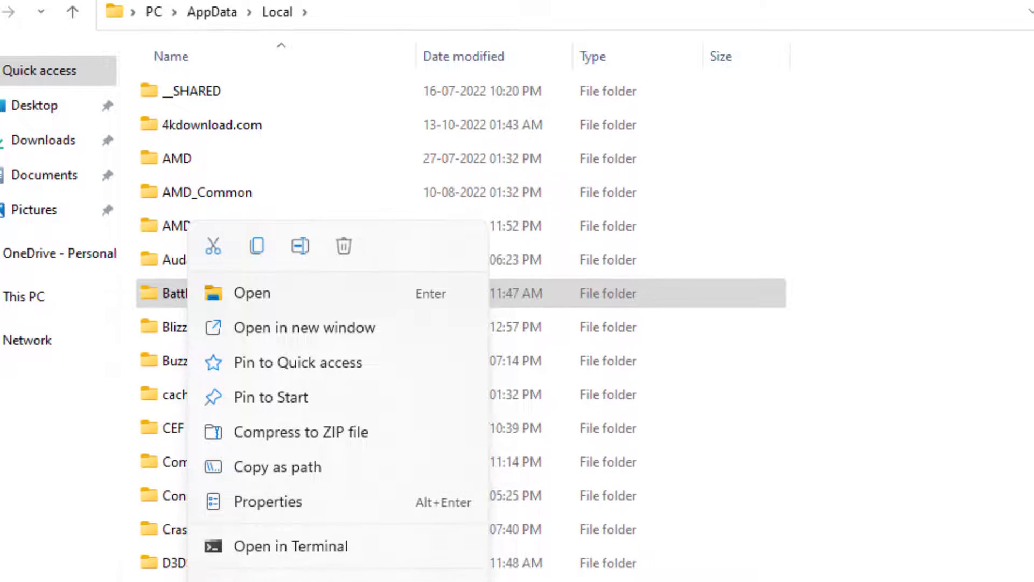
key(Escape)
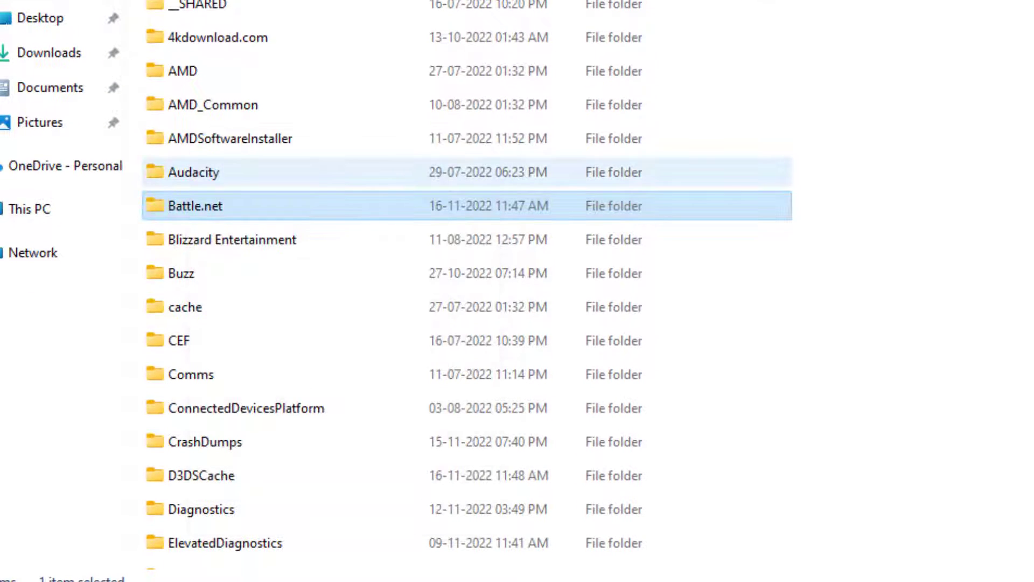
key(Delete)
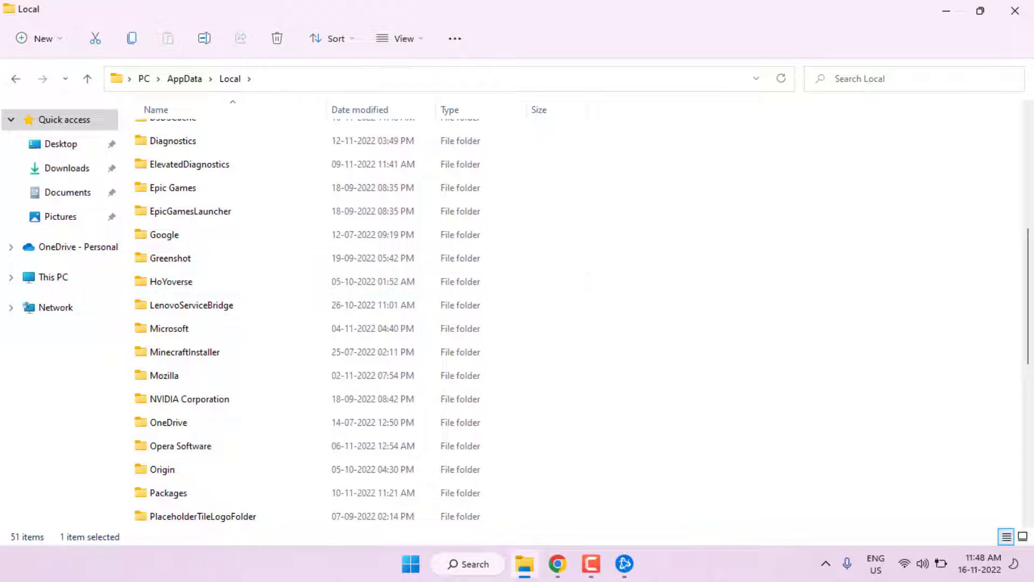
click(1015, 11)
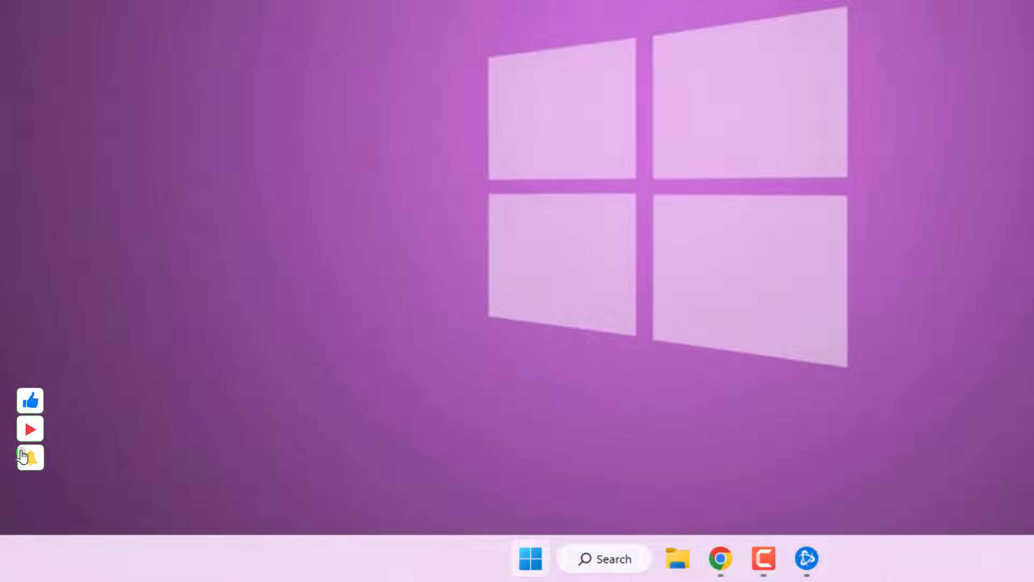
End the Battle.net (32 bit) app's task from Task Manager's Processes list
right_click(530, 559)
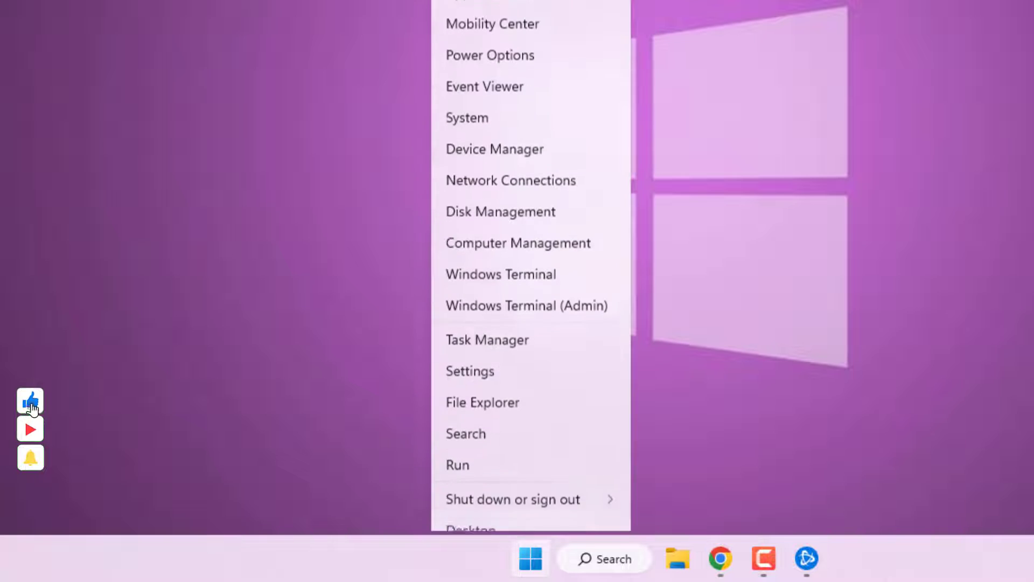
click(488, 322)
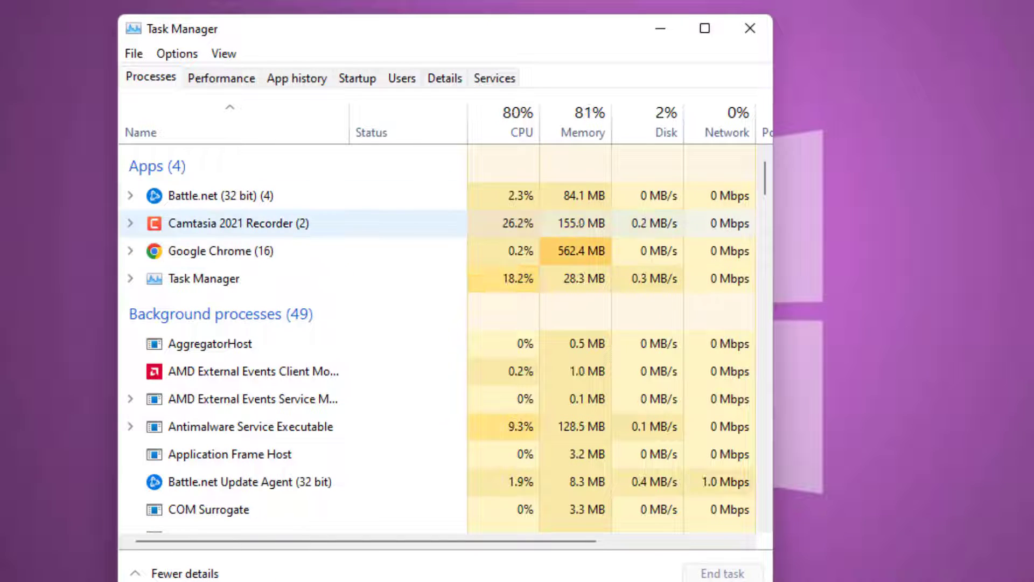
click(221, 196)
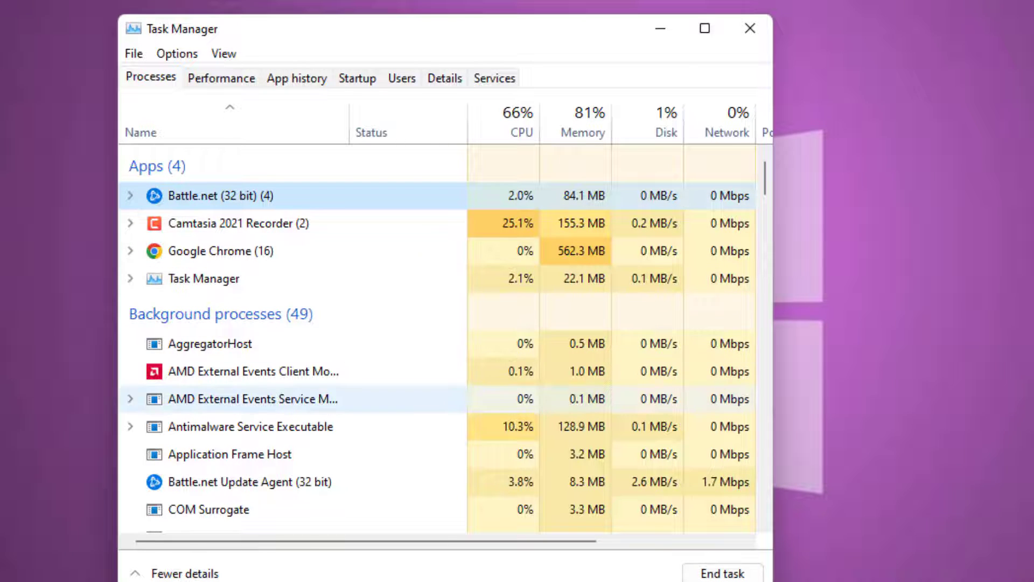
scroll(243, 455, down, 1)
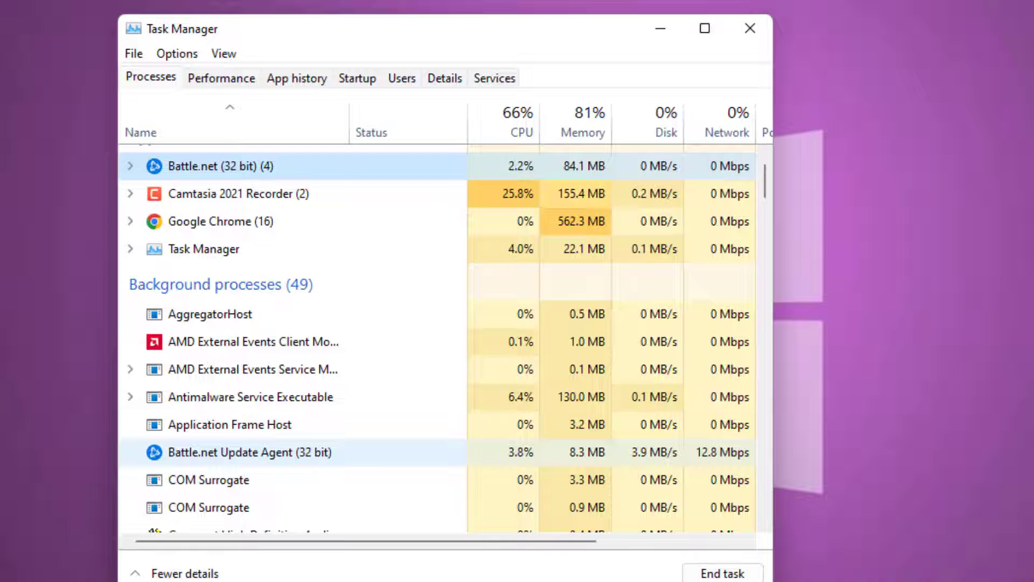
scroll(242, 431, down, 3)
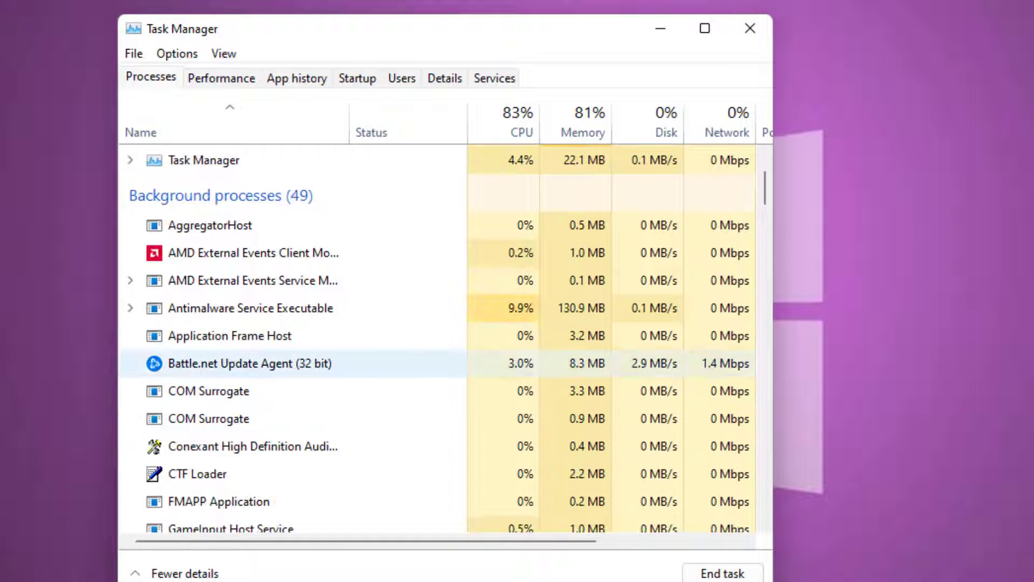
click(250, 363)
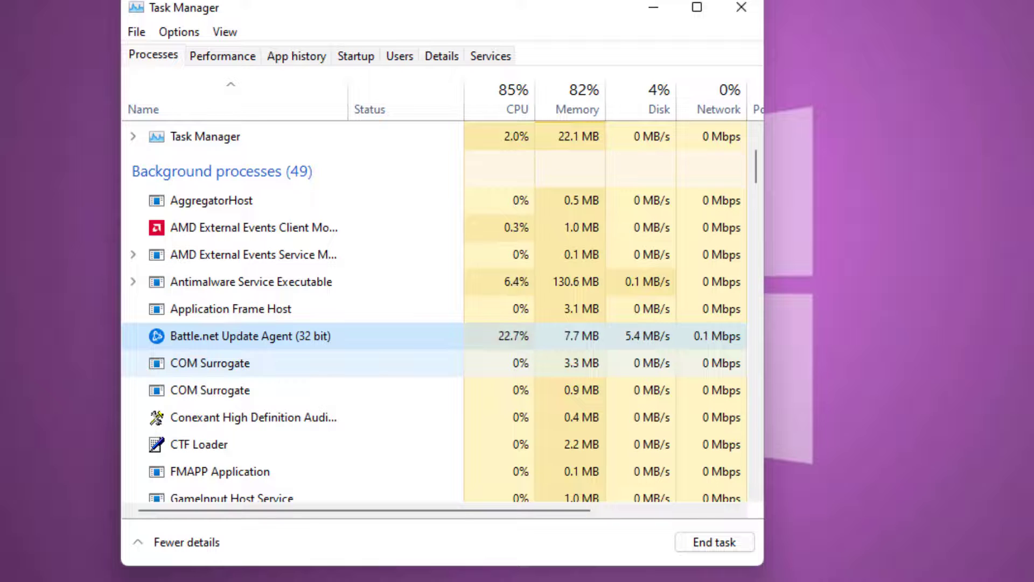
scroll(291, 366, down, 1)
scroll(291, 367, up, 3)
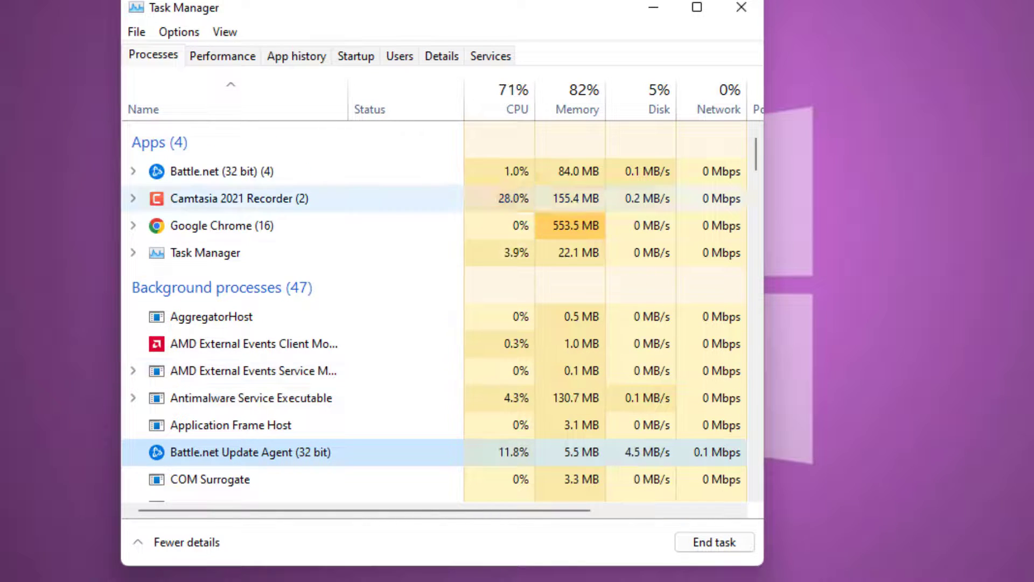
click(243, 172)
right_click(240, 173)
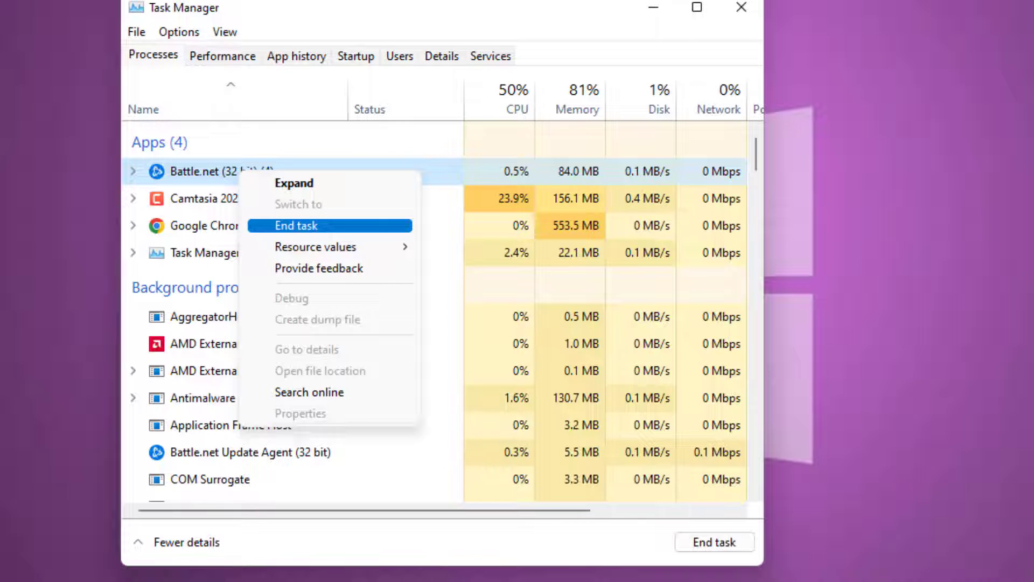
click(297, 225)
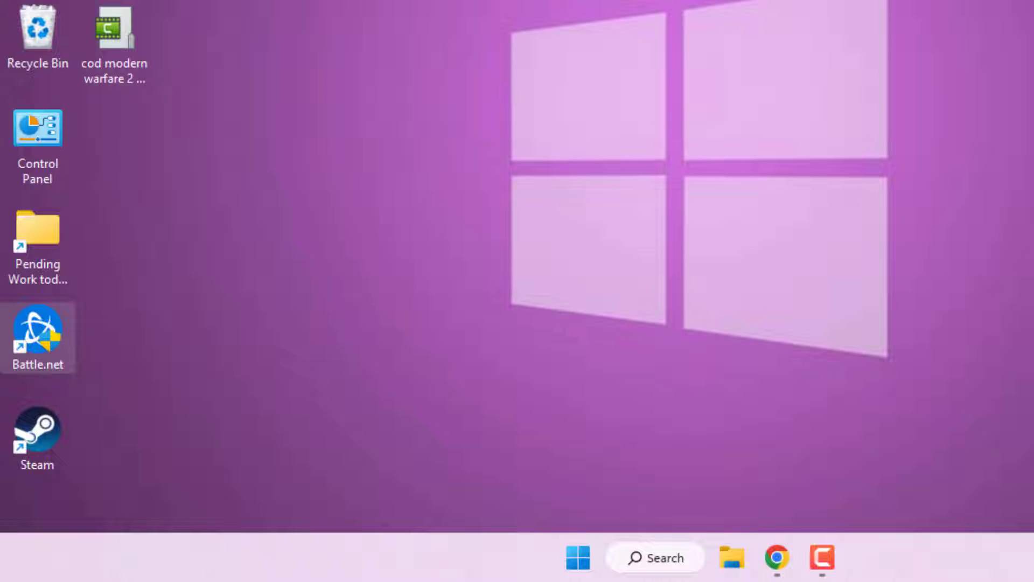
Enable 'Run this program as an administrator' in the Battle.net shortcut's Compatibility properties
right_click(48, 339)
click(129, 228)
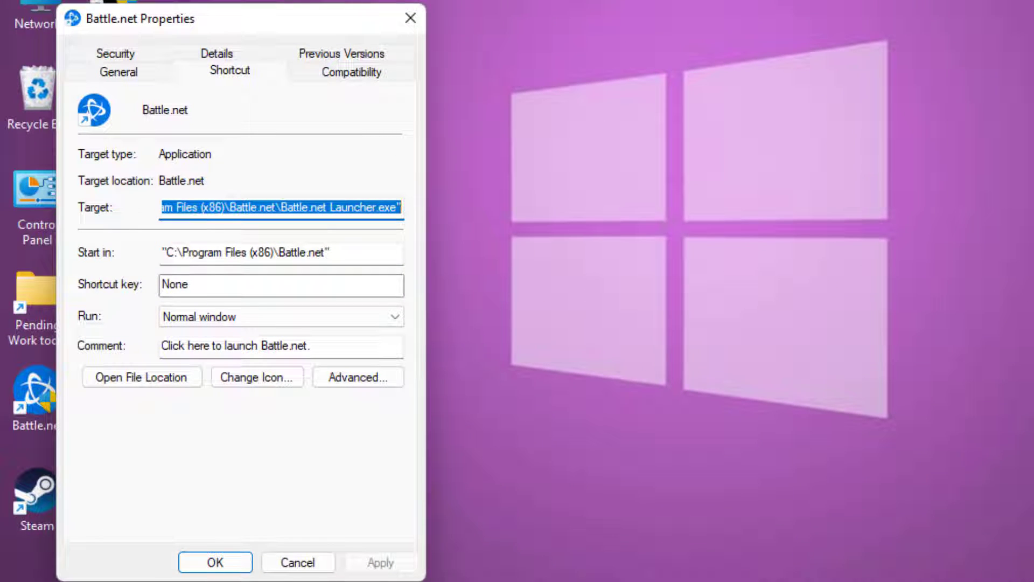
click(351, 72)
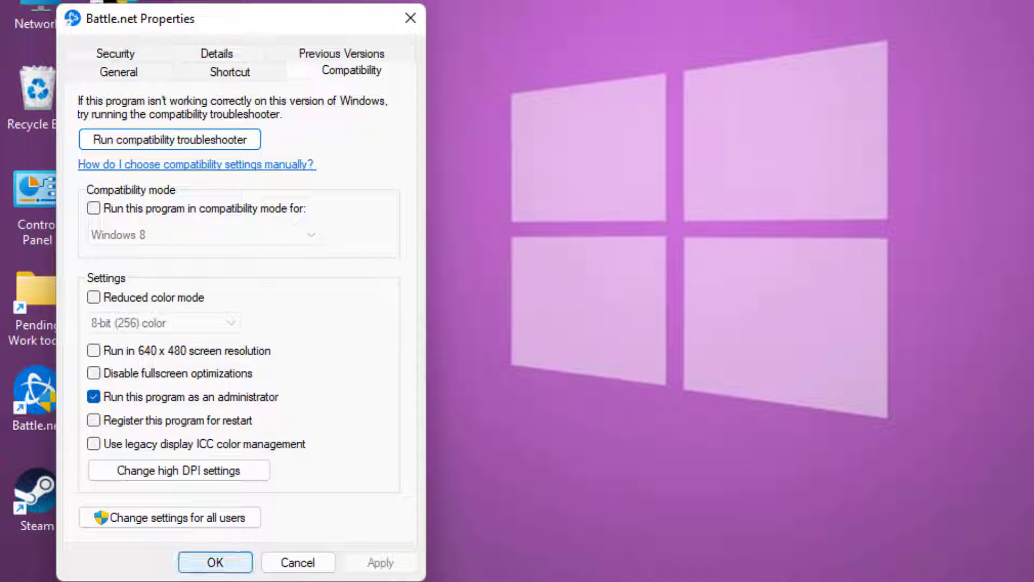
click(182, 563)
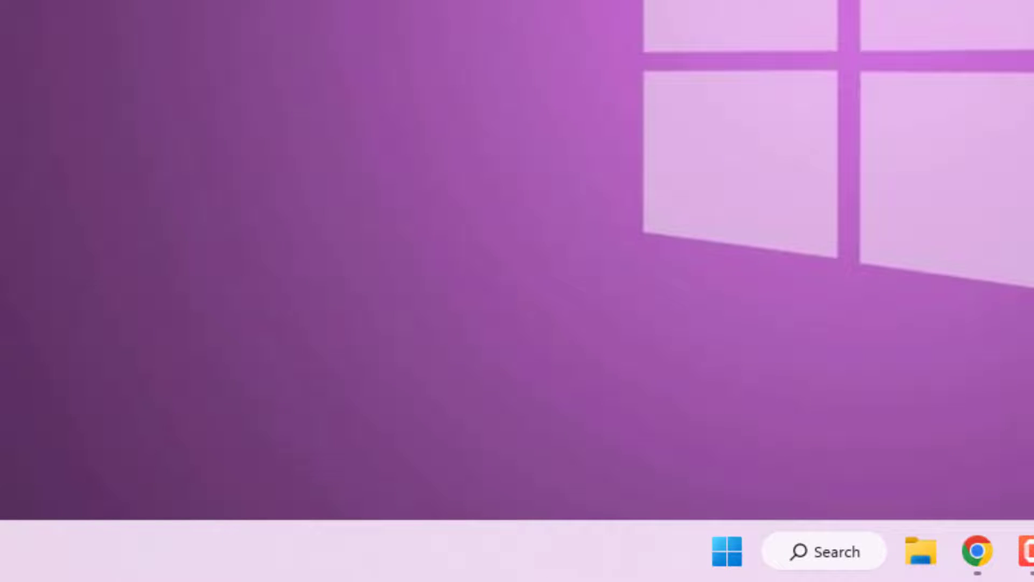
Open %temp%, permanently delete all 207 items, and close the Temp window
key(super+r)
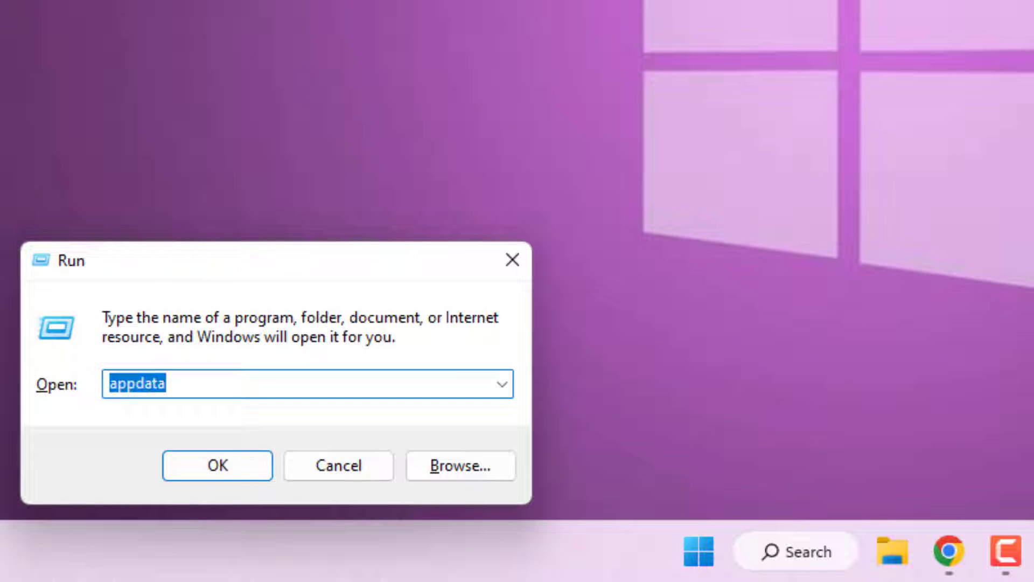
text(%)
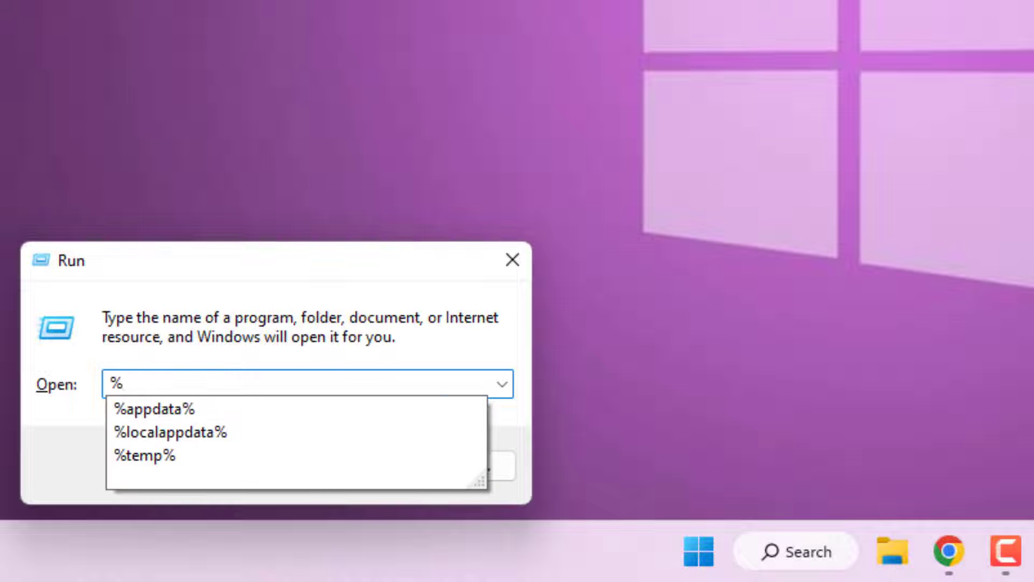
text(temp%)
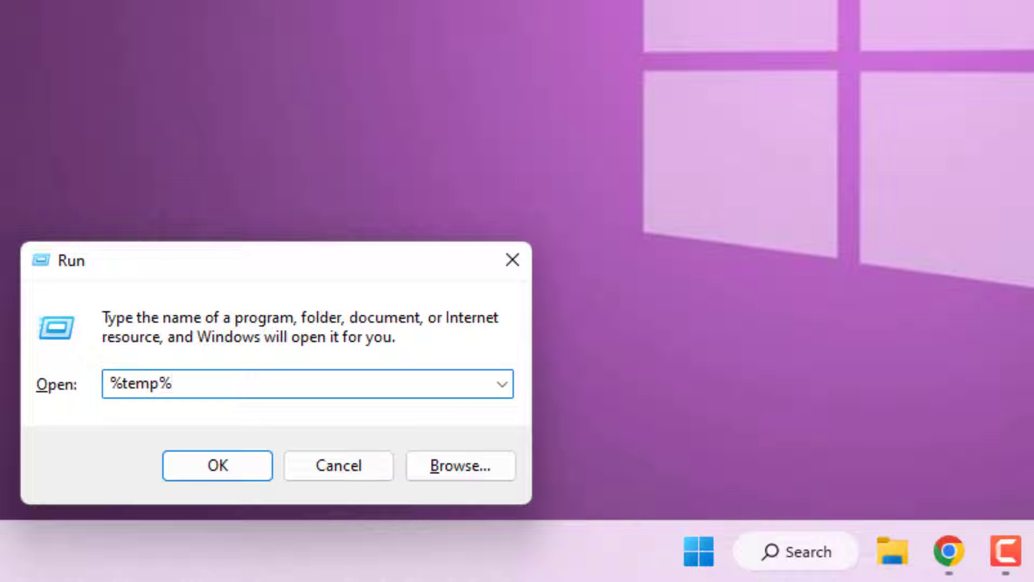
key(Return)
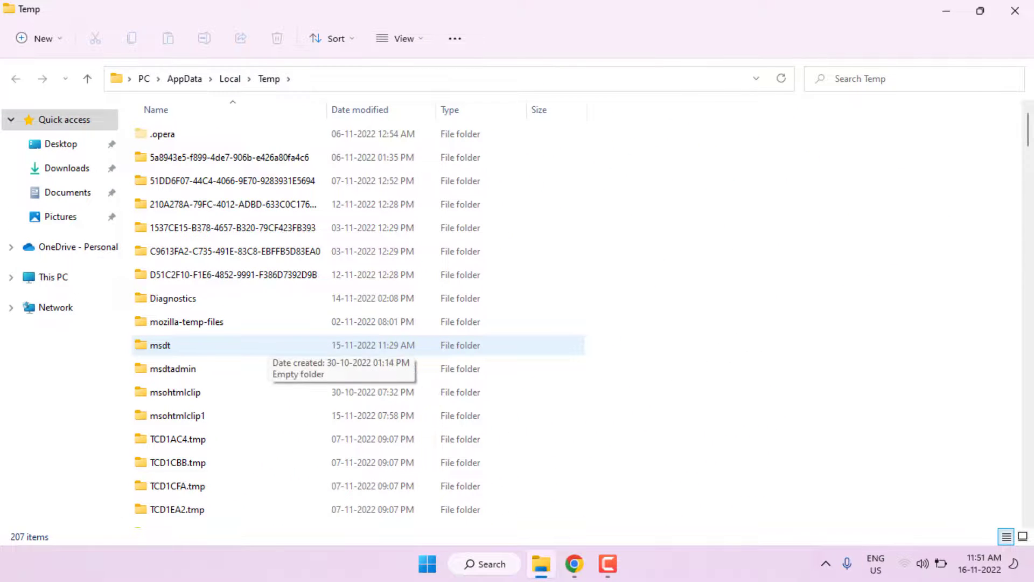
key(ctrl+a)
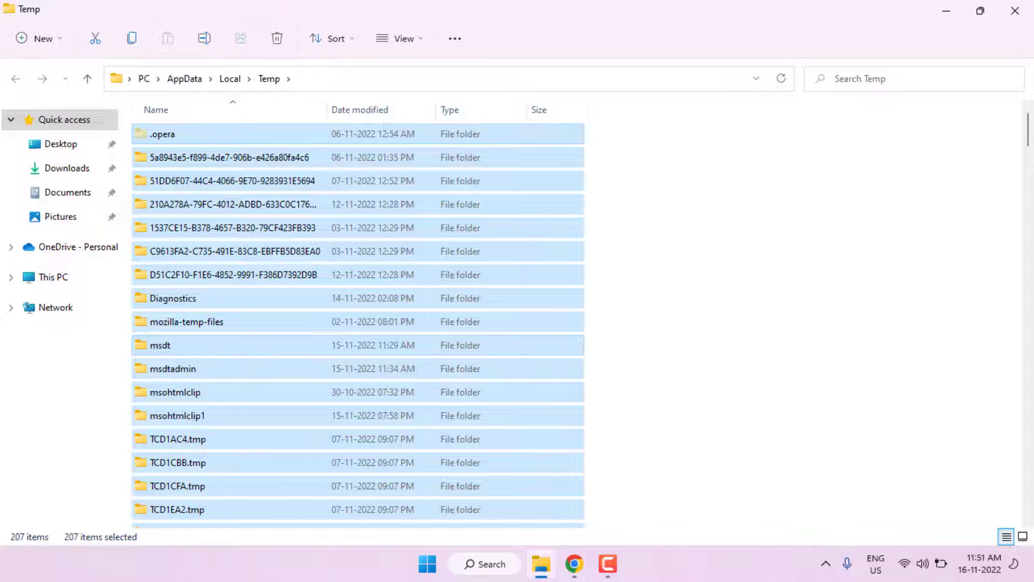
key(shift+Delete)
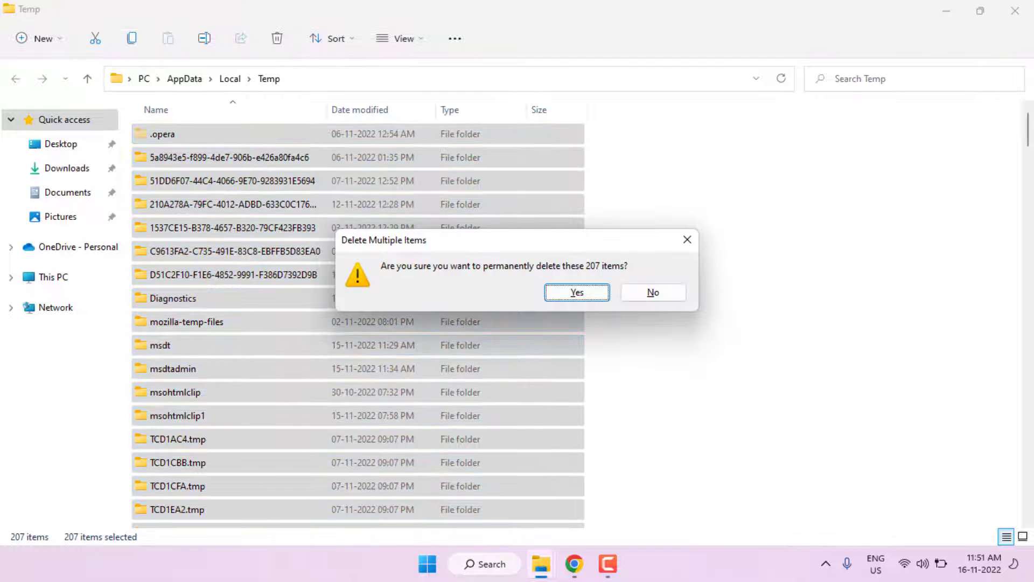
click(575, 292)
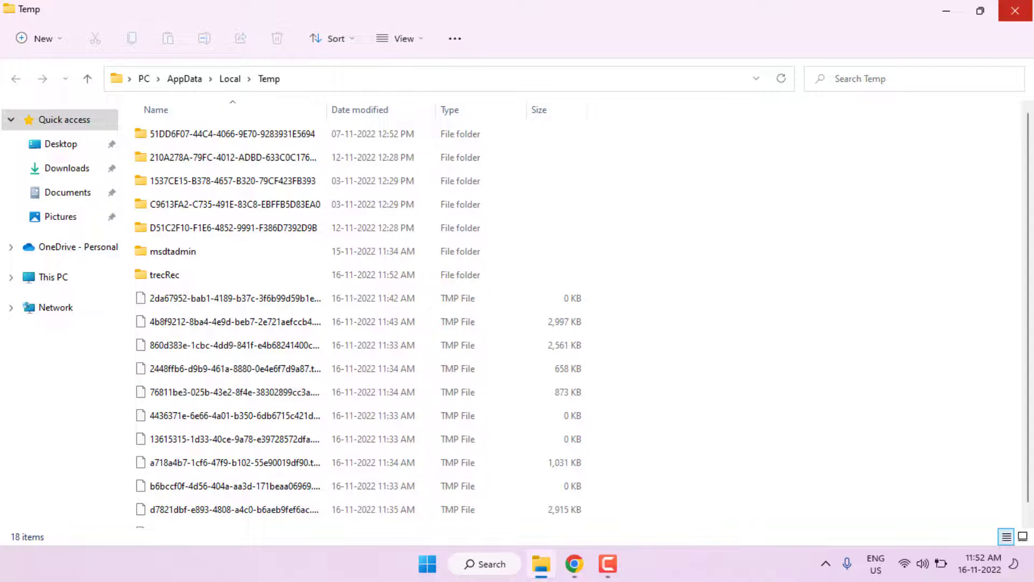
click(1016, 11)
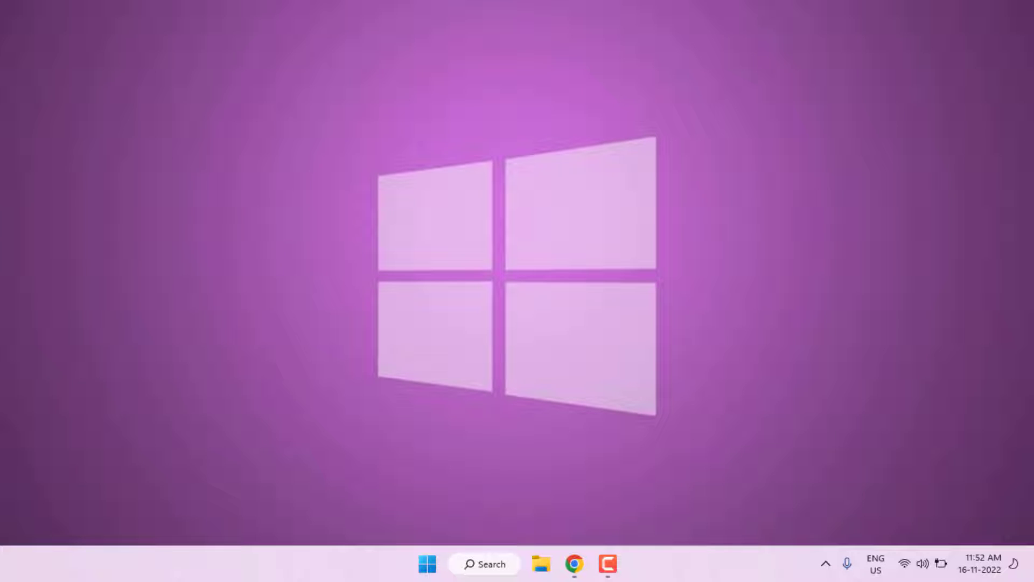
Search 'windows security' and launch the Windows Security app
click(484, 564)
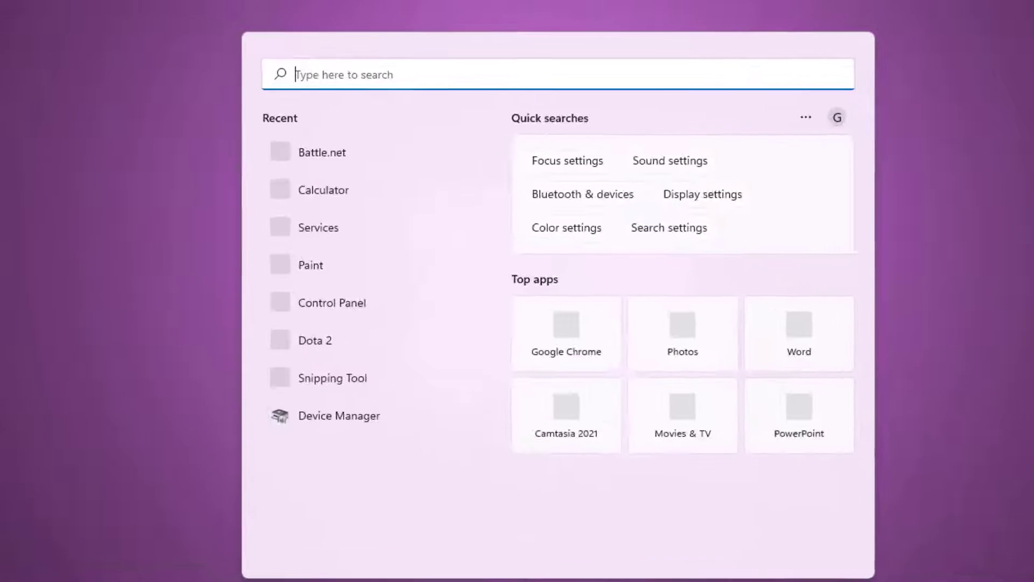
text(windows )
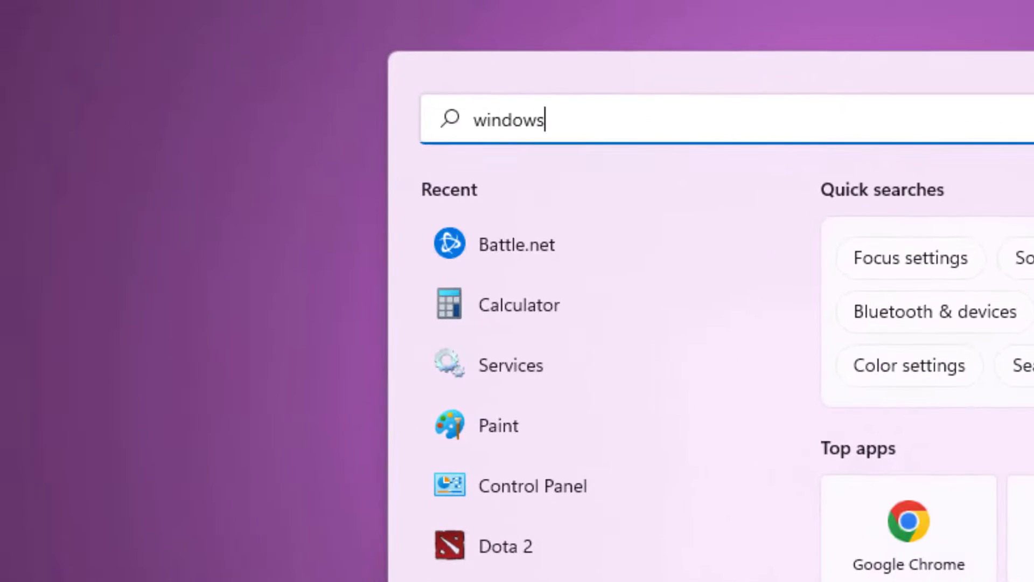
text(sec)
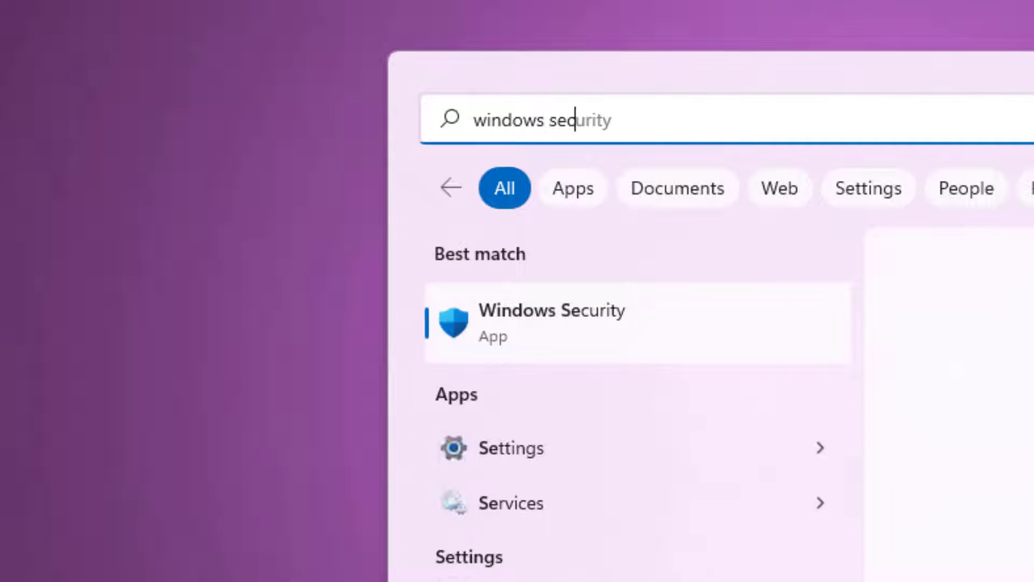
text(ur)
key(BackSpace)
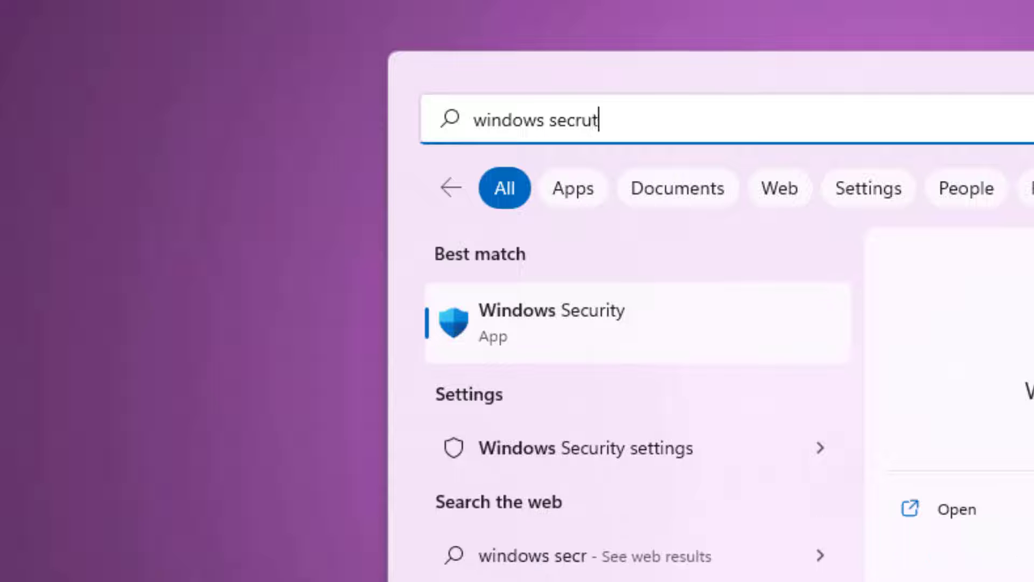
text(urity)
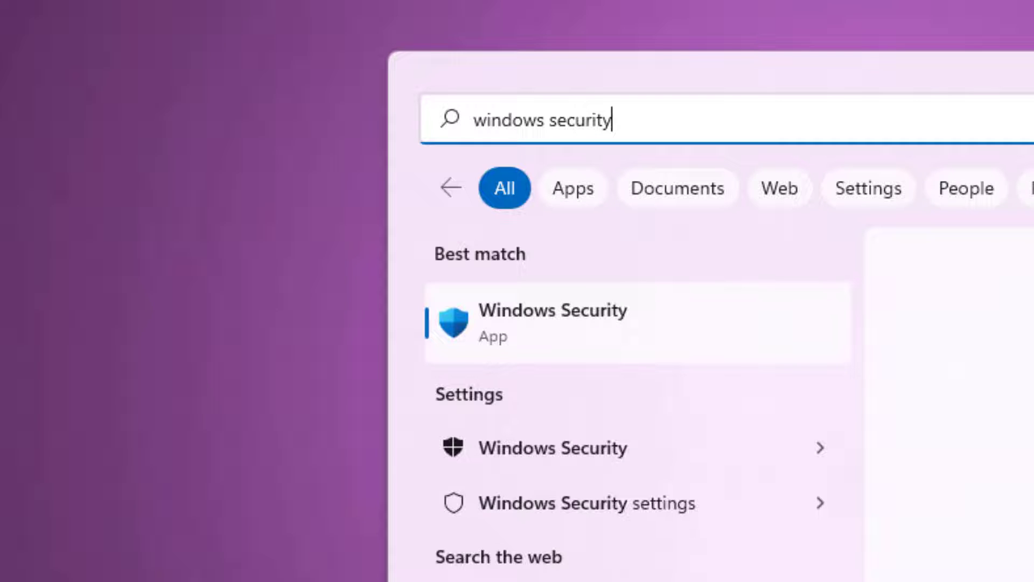
key(Return)
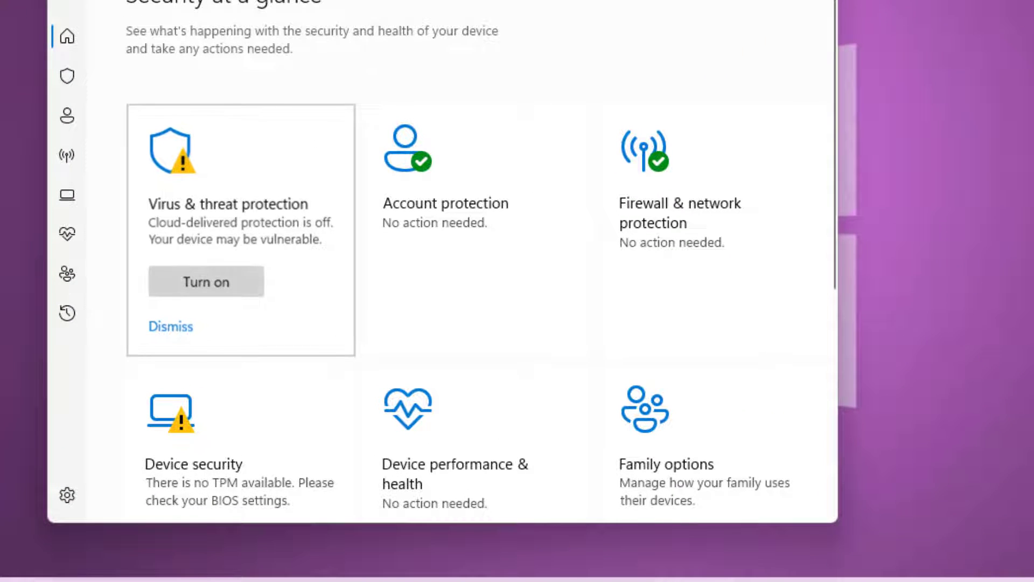
Turn Real-time protection Off under Virus & threat protection's Manage settings
click(241, 216)
scroll(241, 216, down, 1)
scroll(442, 261, down, 1)
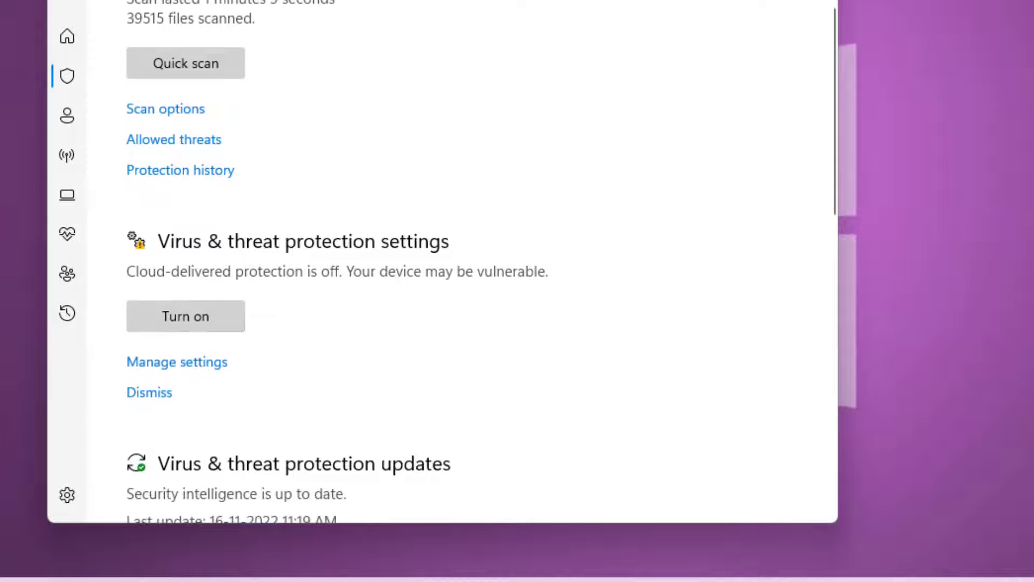
click(177, 360)
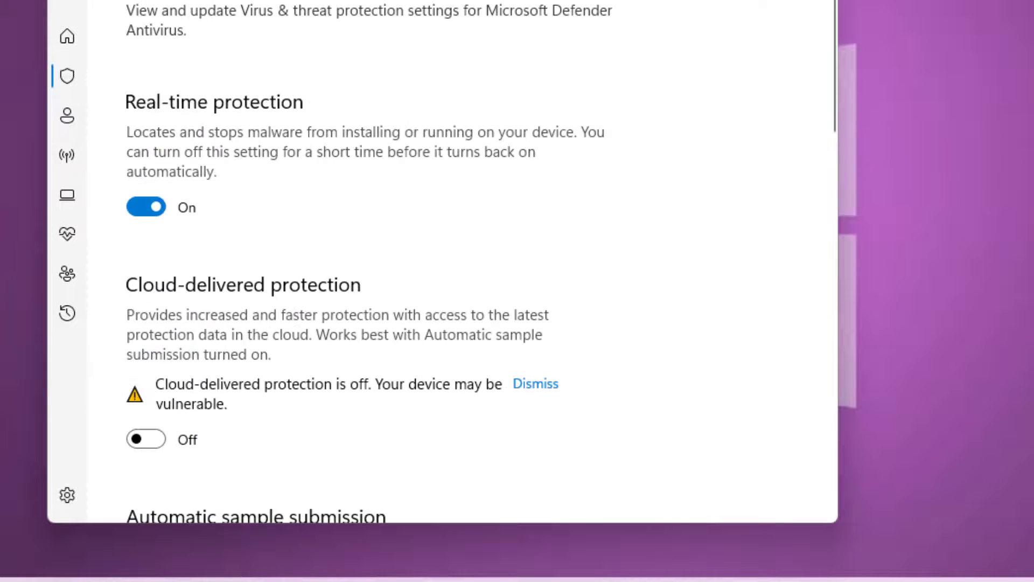
scroll(442, 259, down, 20)
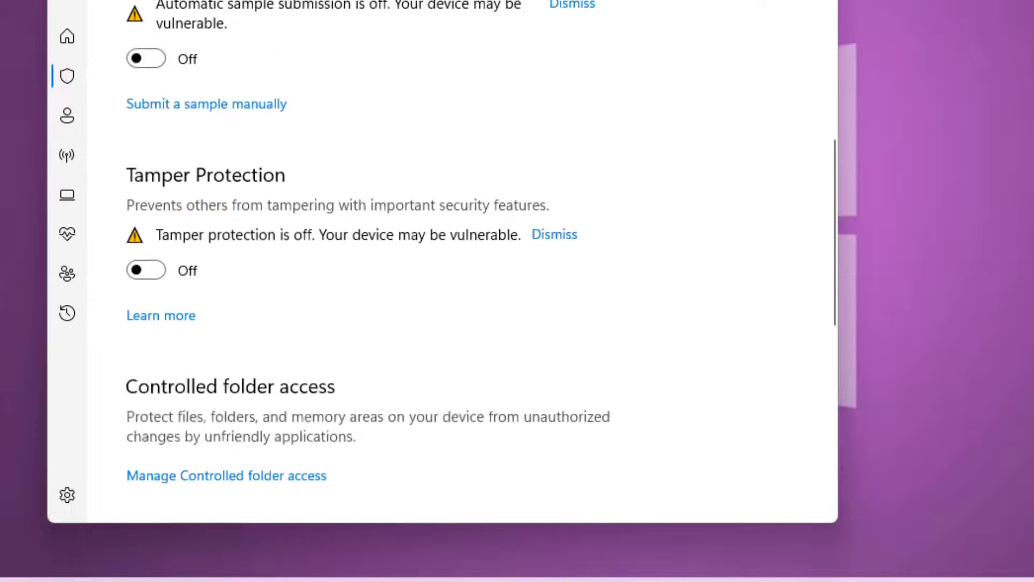
scroll(442, 259, down, 2)
scroll(441, 259, up, 20)
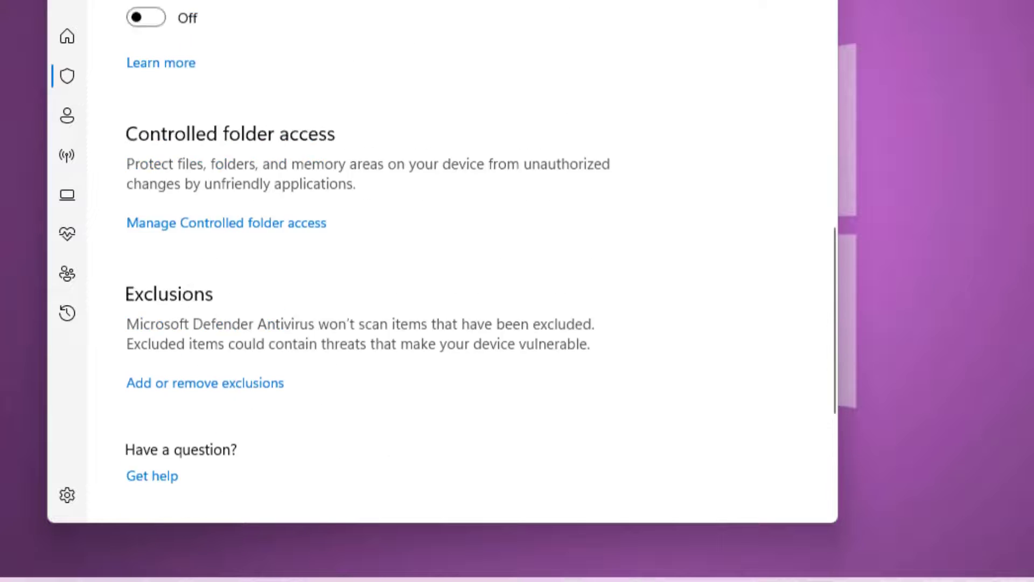
scroll(442, 259, up, 2)
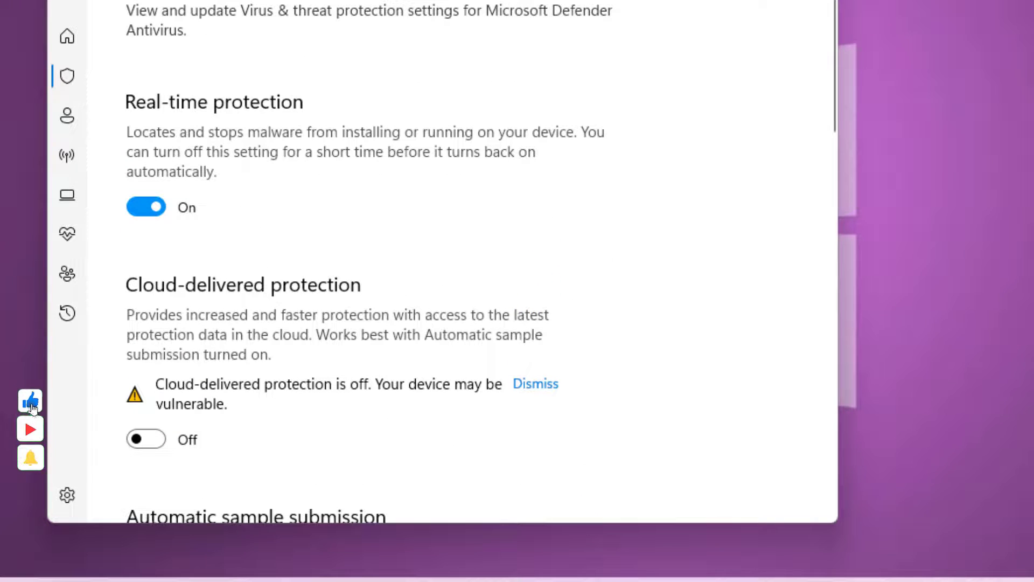
click(146, 207)
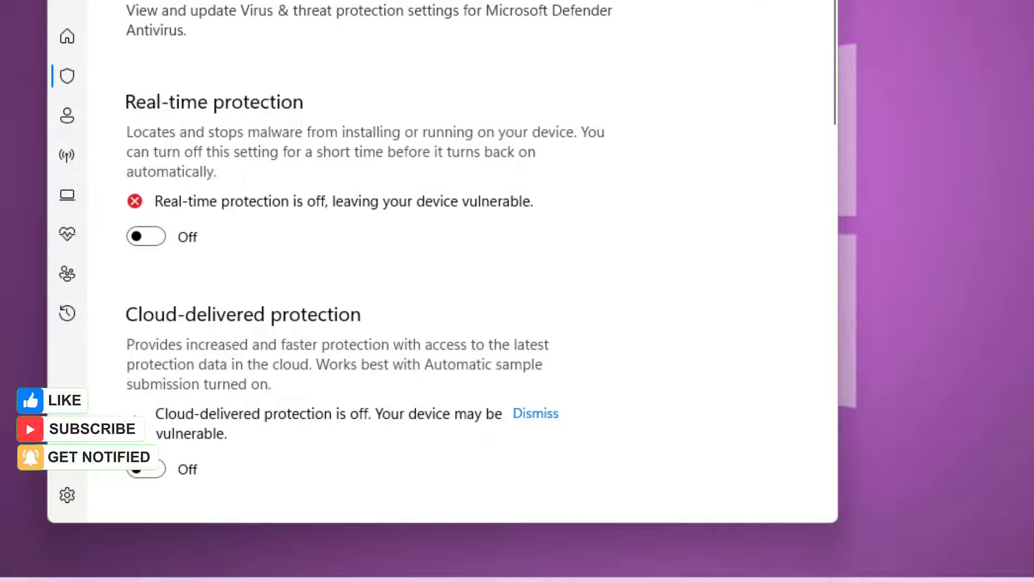
scroll(442, 259, down, 5)
scroll(441, 259, up, 5)
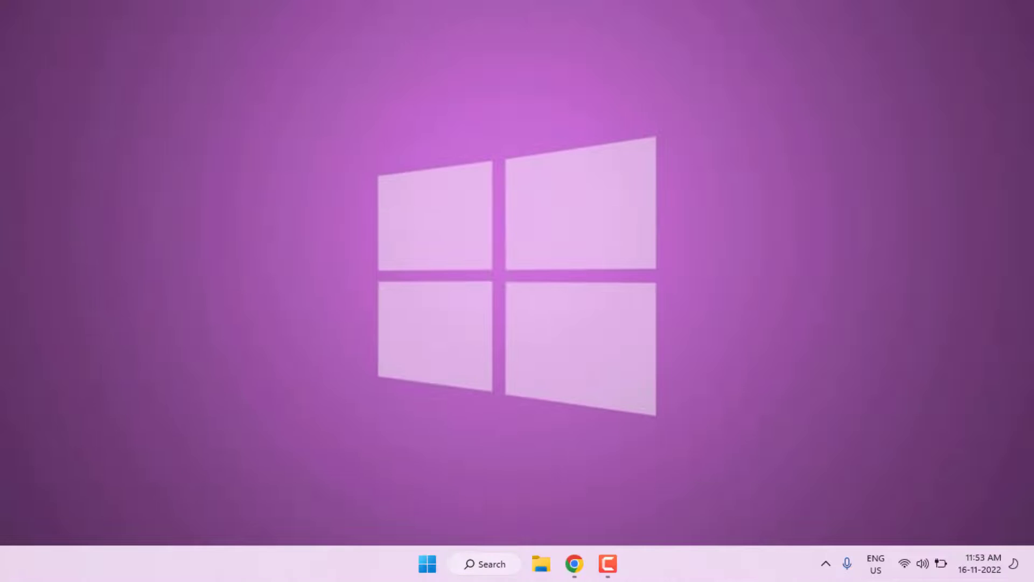
Search 'command' and run Command Prompt as administrator
key(super+s)
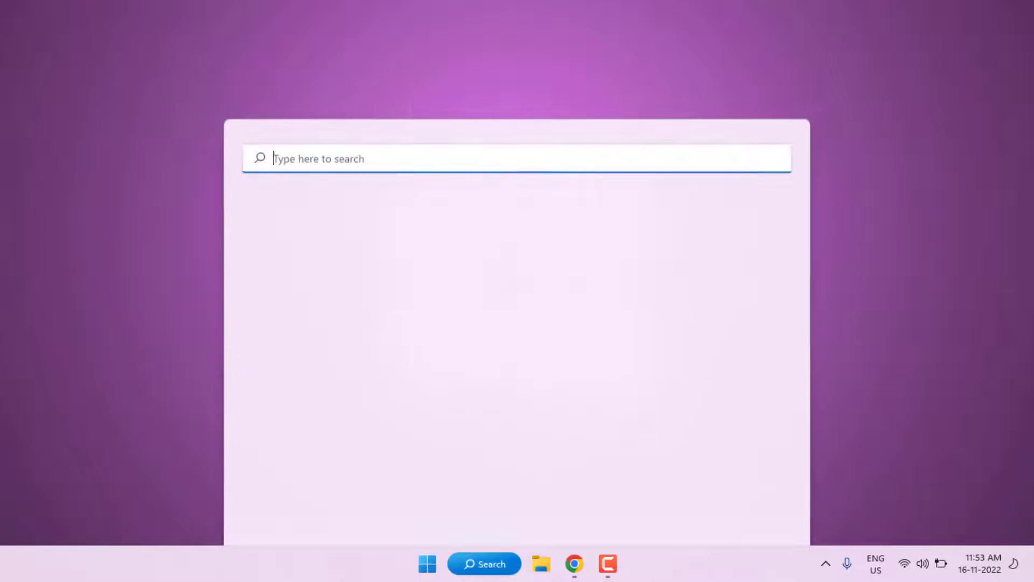
text(command)
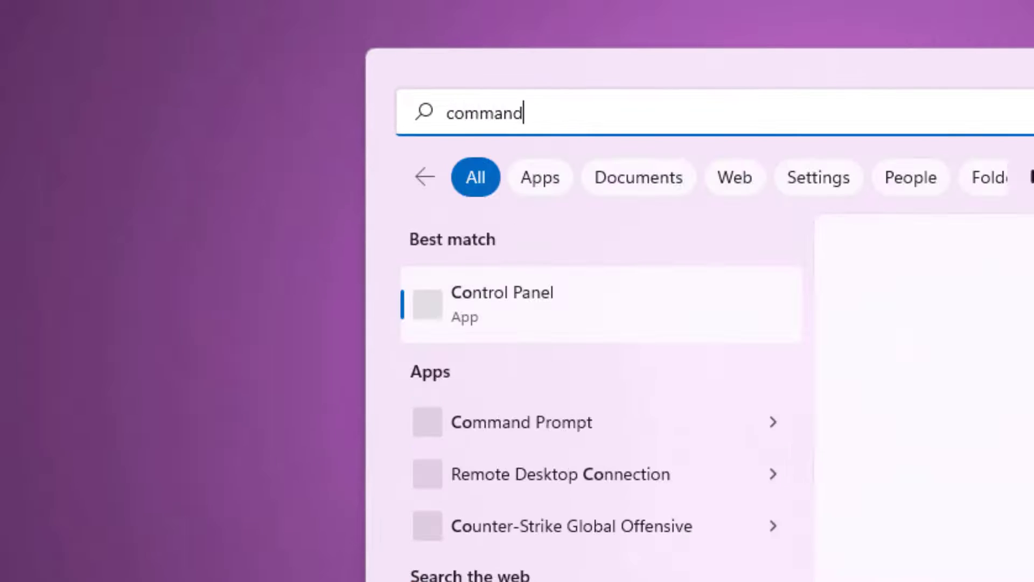
right_click(546, 282)
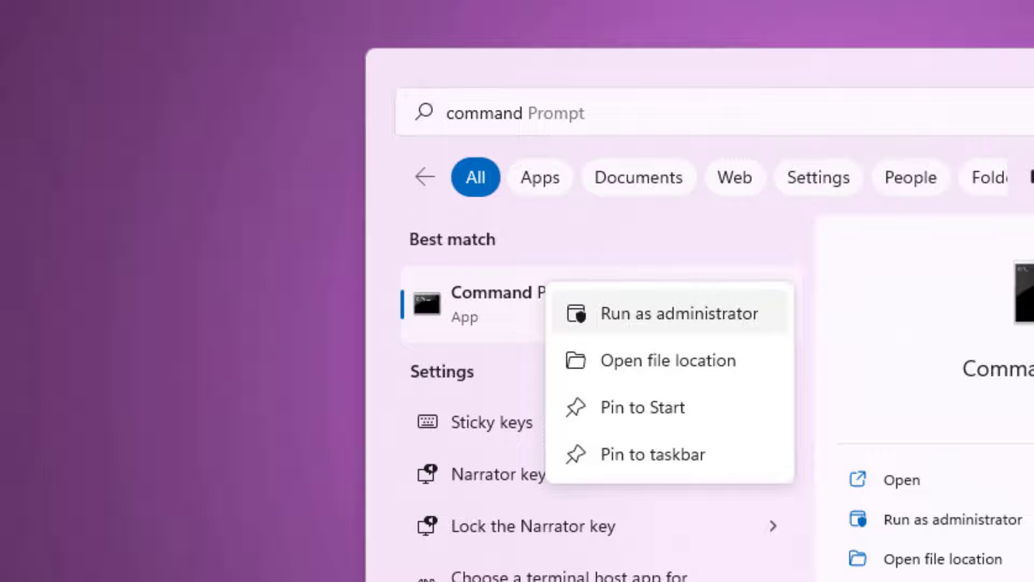
key(Return)
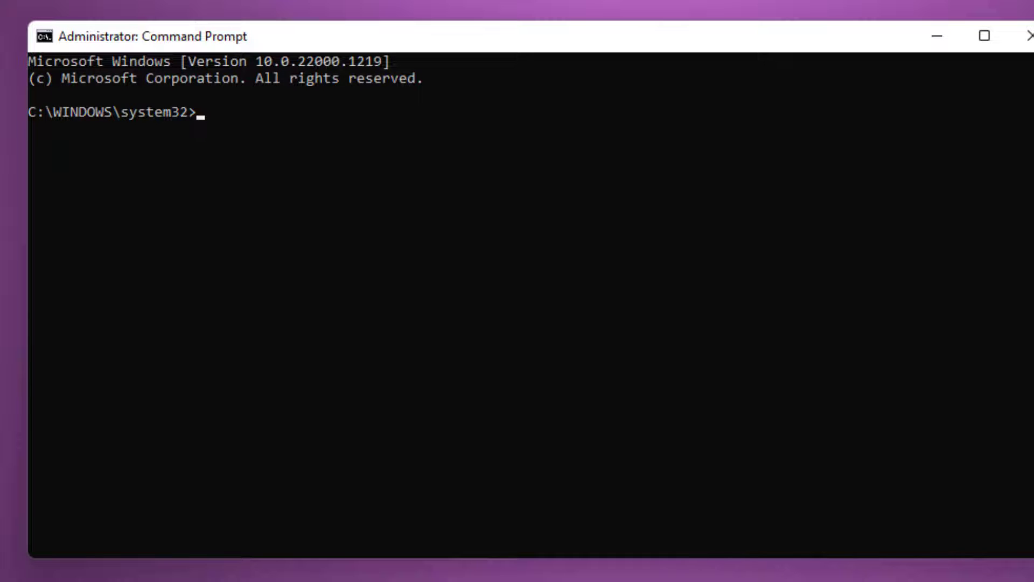
Run 'ipconfig /flushdns' and 'netsh winsock reset', then close Command Prompt
text(ipconfig /flushdns)
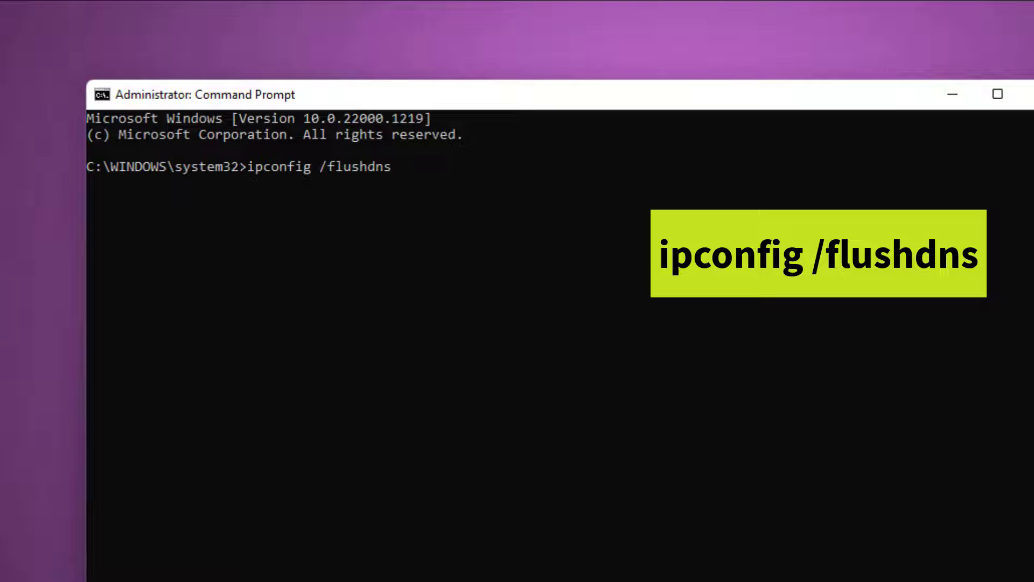
key(Return)
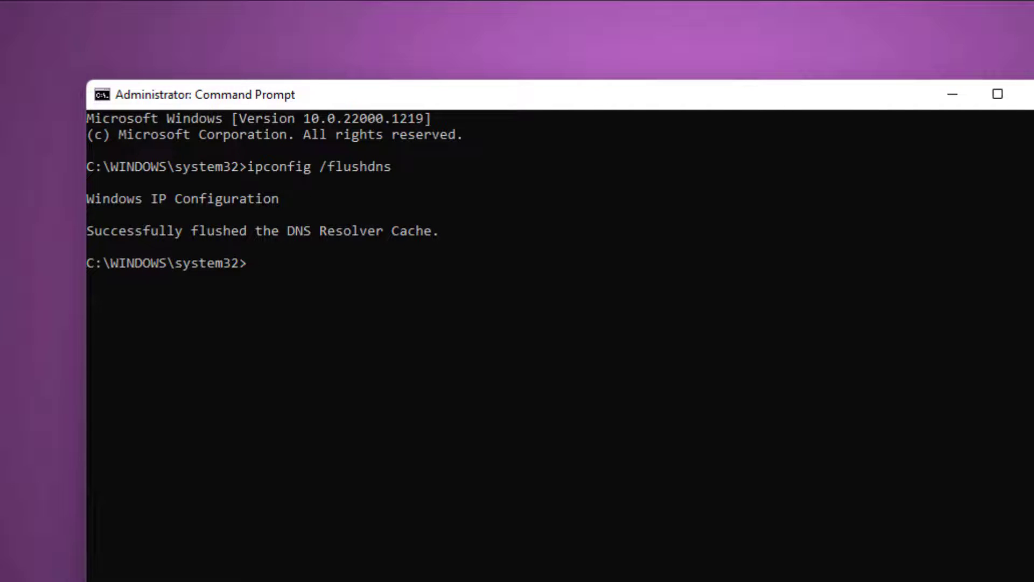
text(netsh winsock reset)
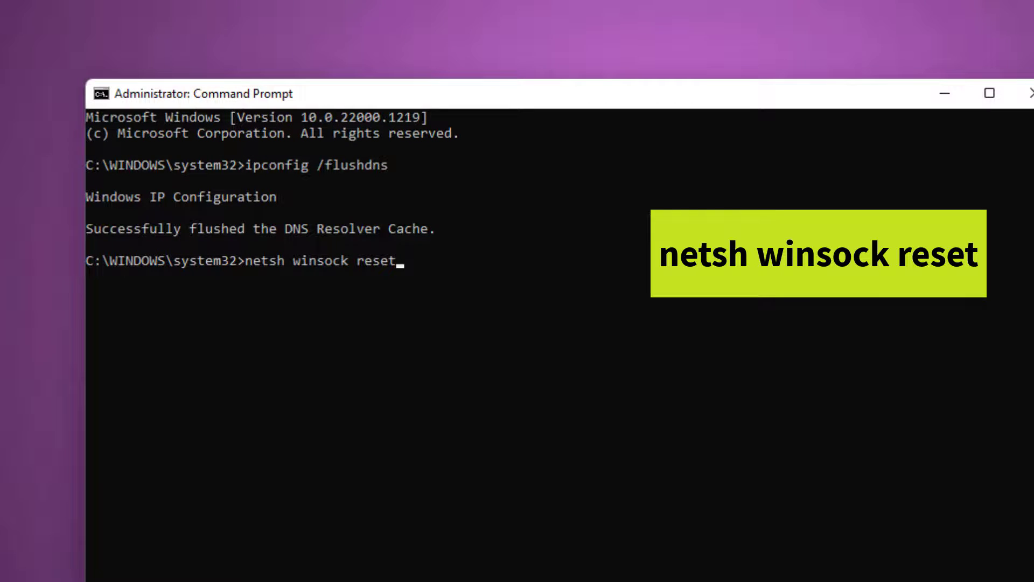
key(Return)
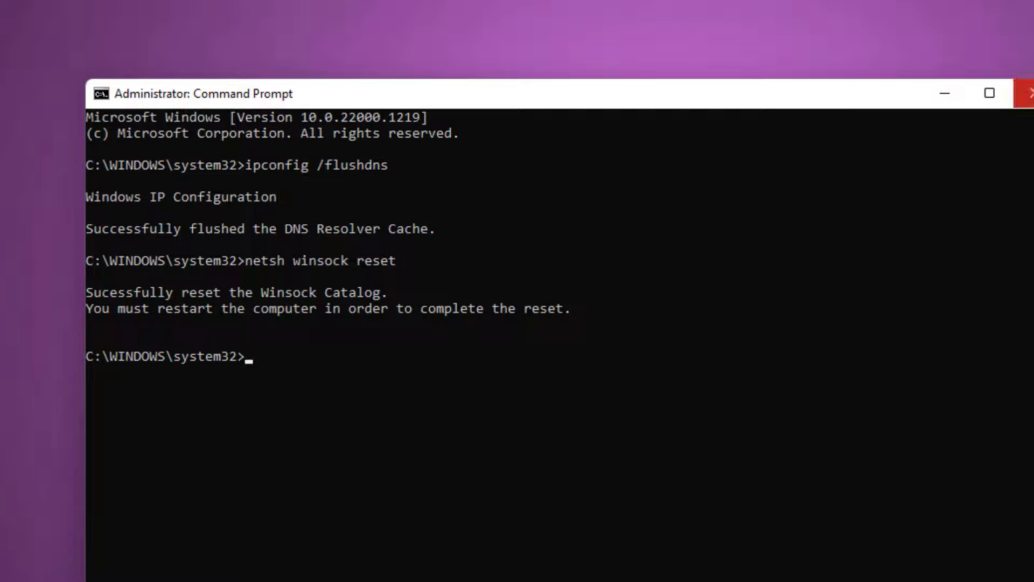
click(1026, 94)
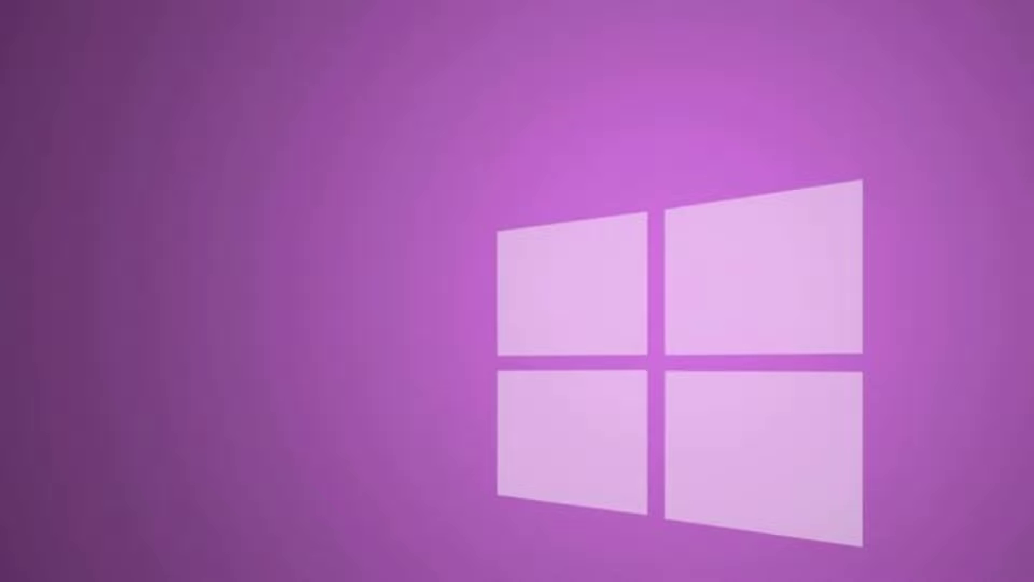
Search 'control' from Start and launch Control Panel
key(super)
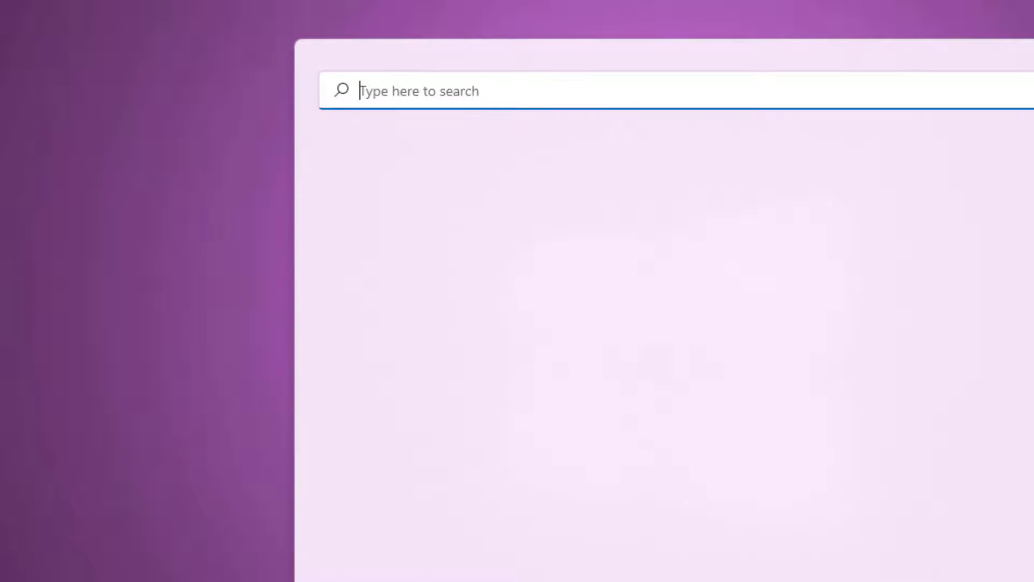
text(control)
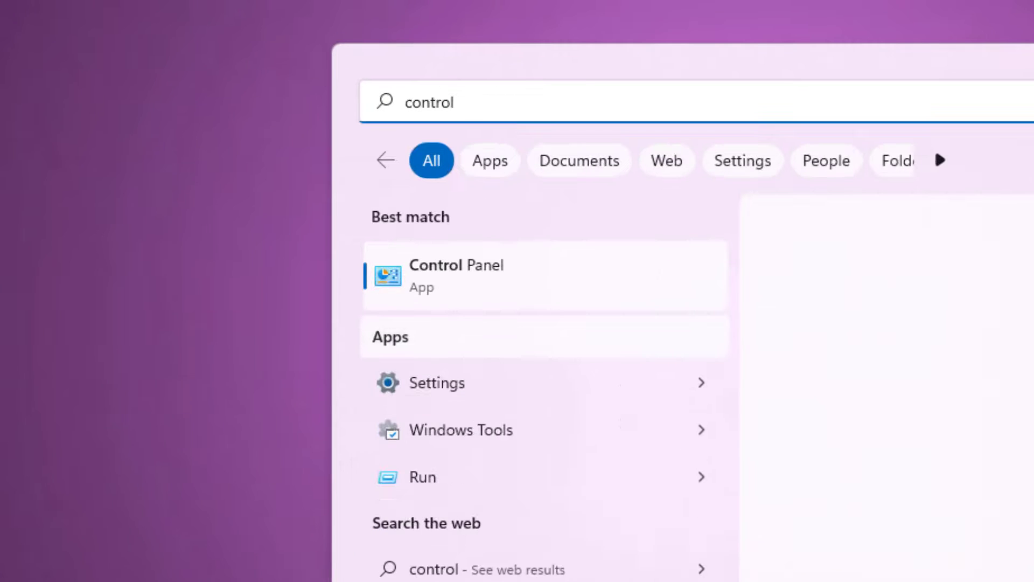
key(Return)
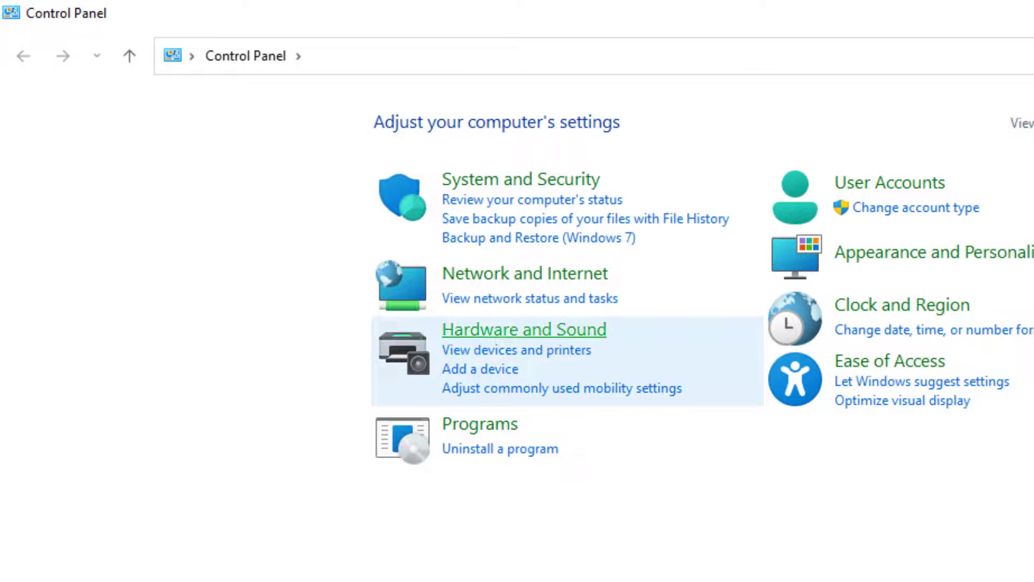
Go through Network and Sharing Center to the adapter list and open Wi-Fi's Properties
click(525, 273)
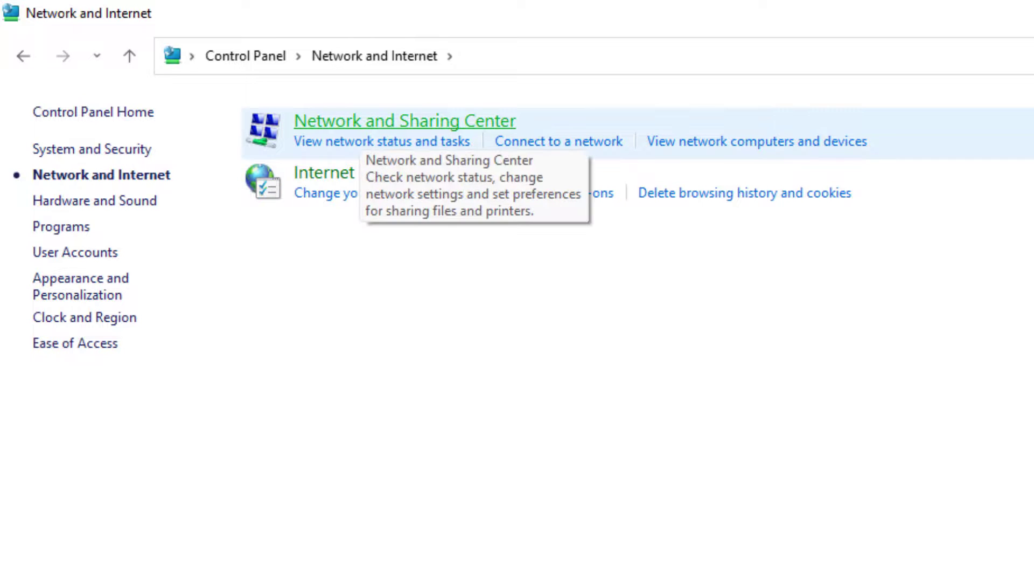
click(371, 125)
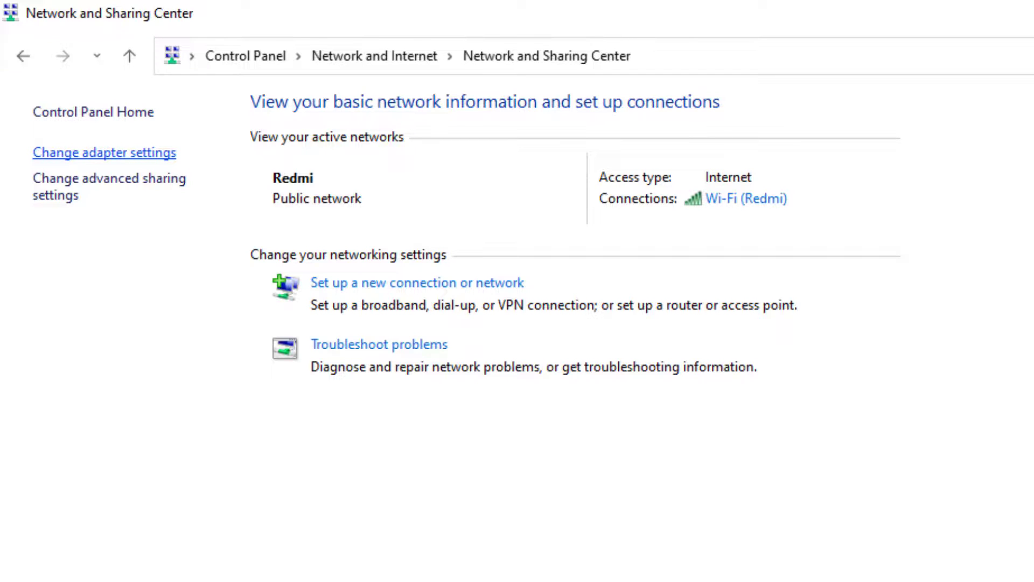
click(104, 152)
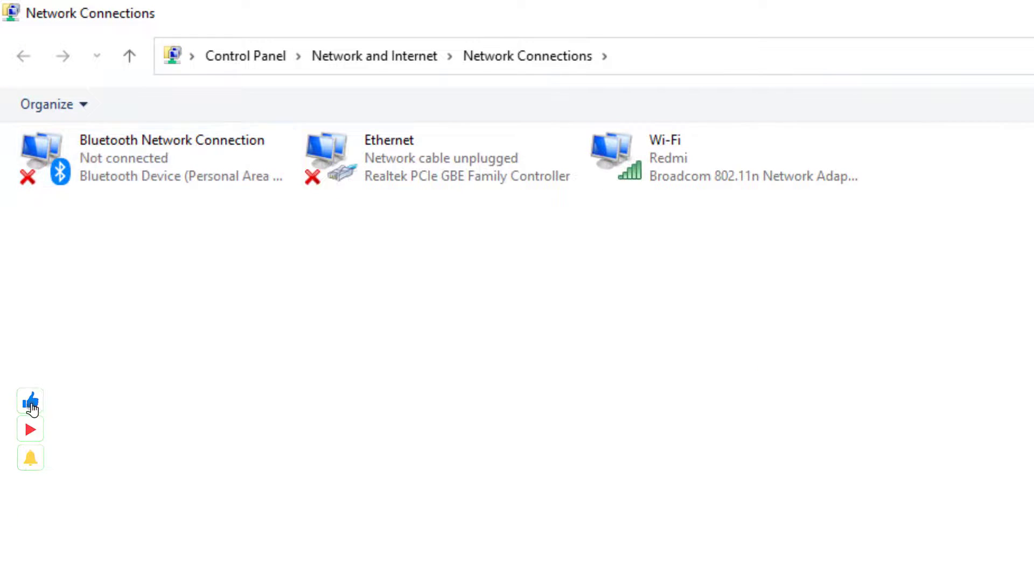
click(726, 159)
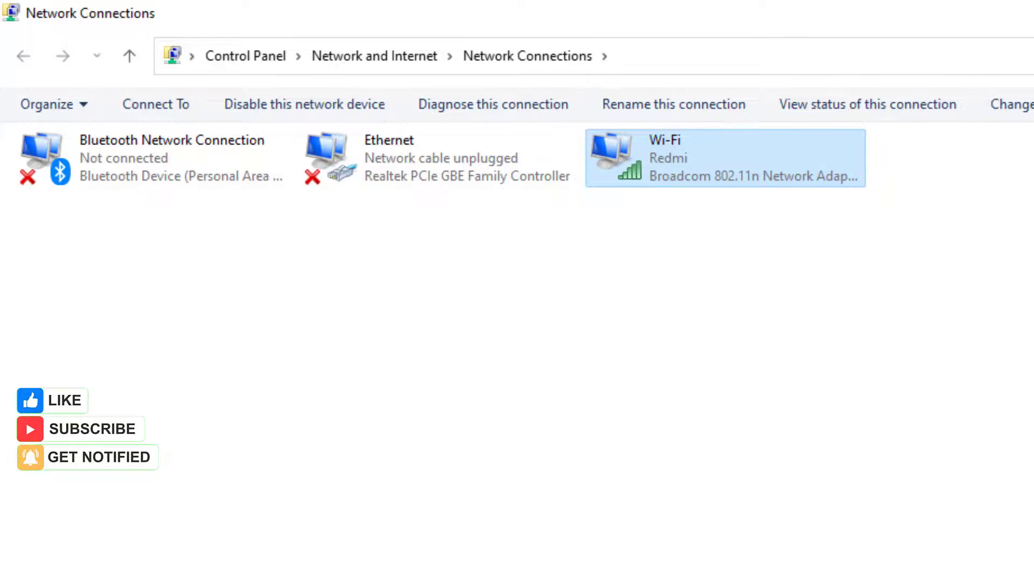
right_click(709, 161)
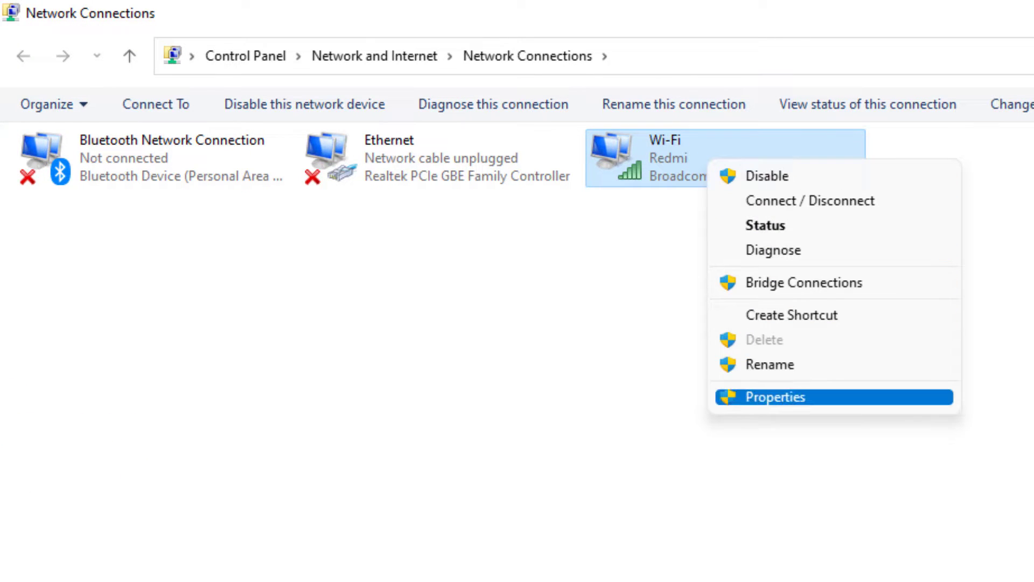
click(776, 397)
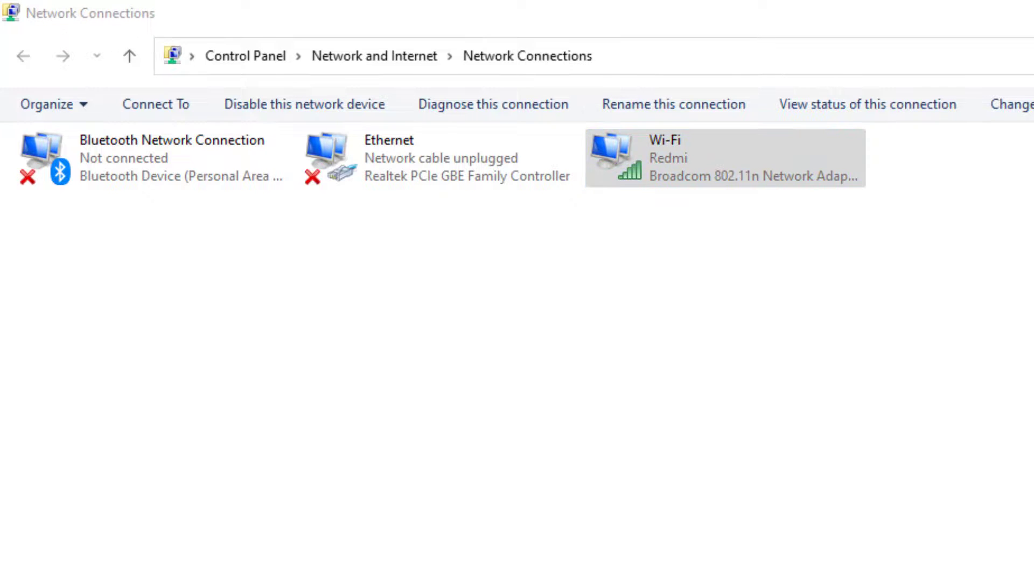
Give Wi-Fi's TCP/IPv4 preferred DNS 8.8.8.8 and alternate 8.8.4.4, then bring up Shut Down Windows
click(181, 400)
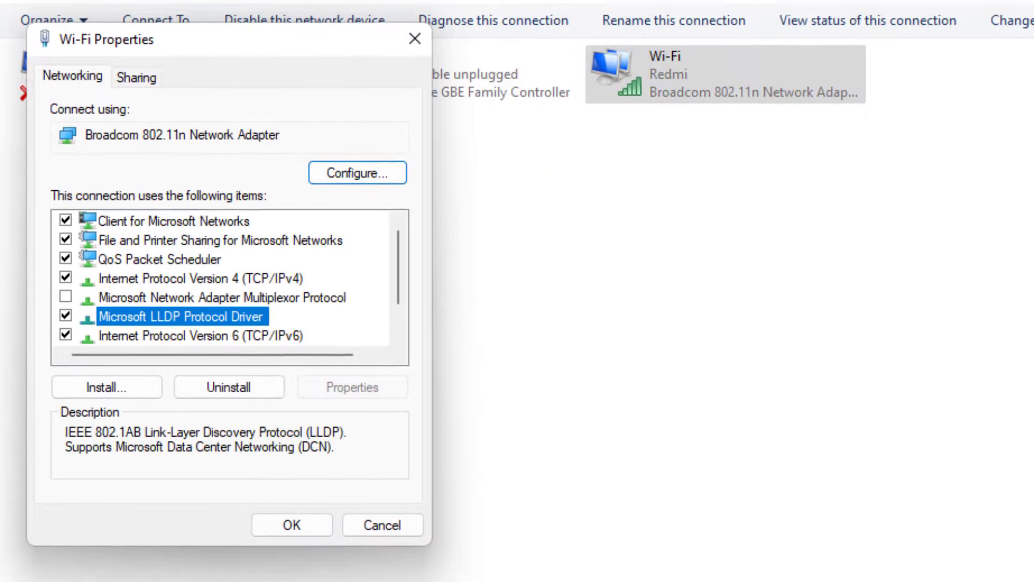
click(201, 271)
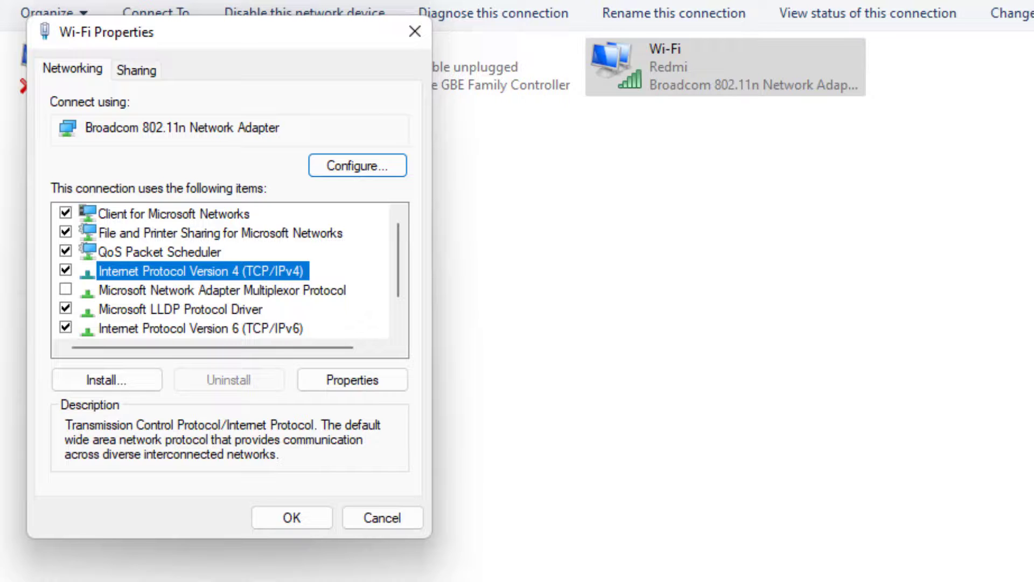
click(352, 380)
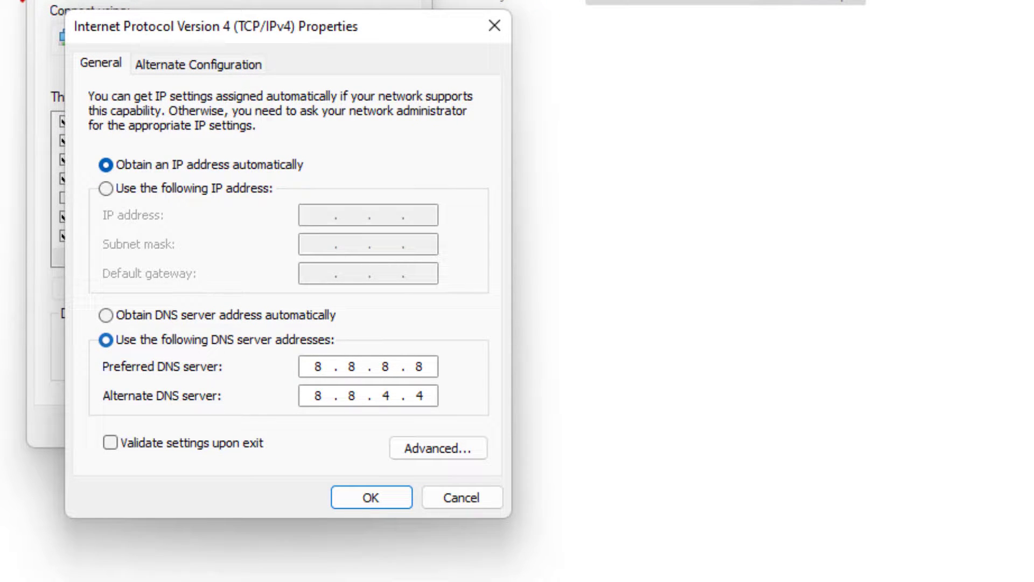
click(106, 340)
key(Return)
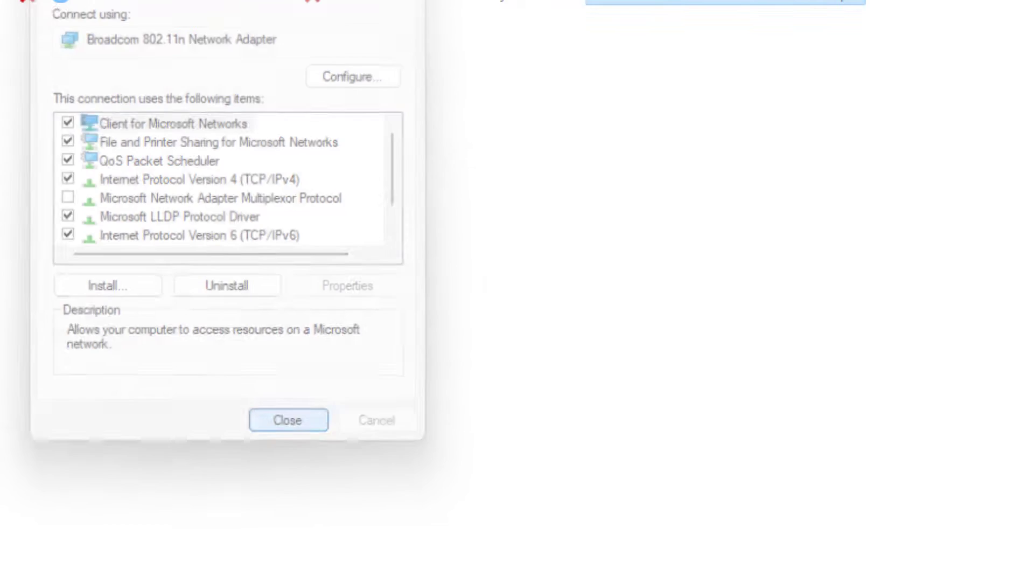
key(Return)
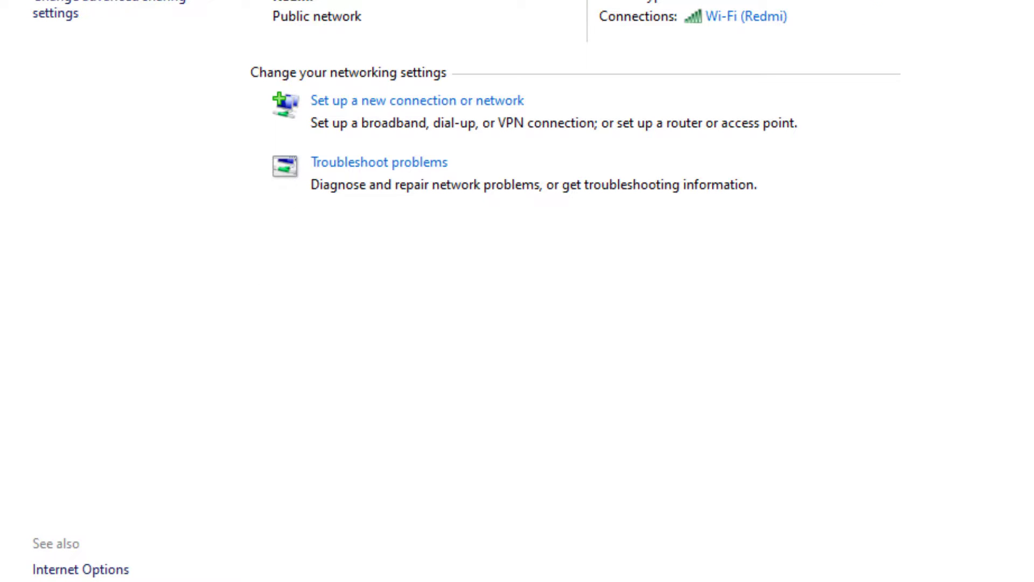
key(alt+F4)
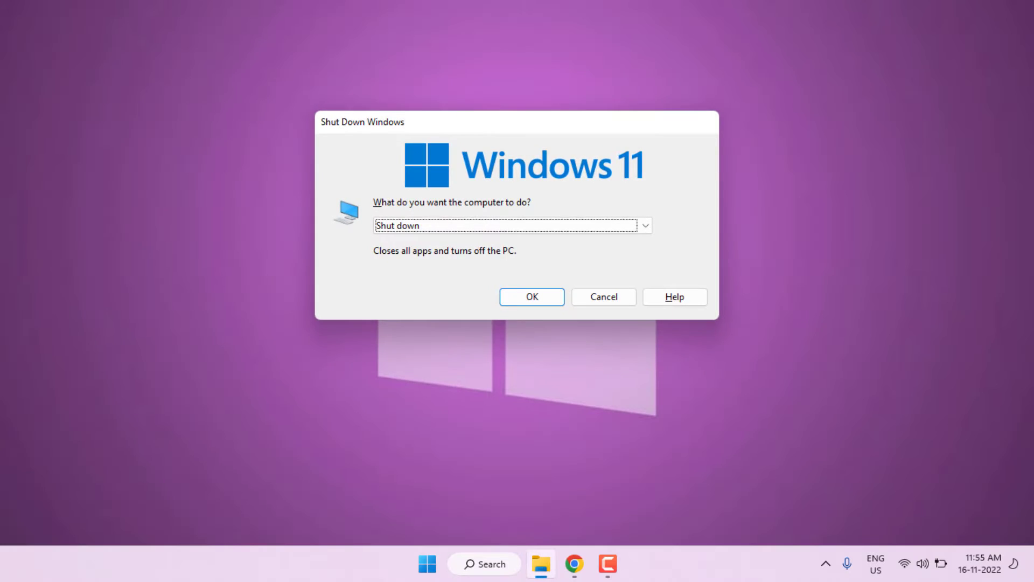